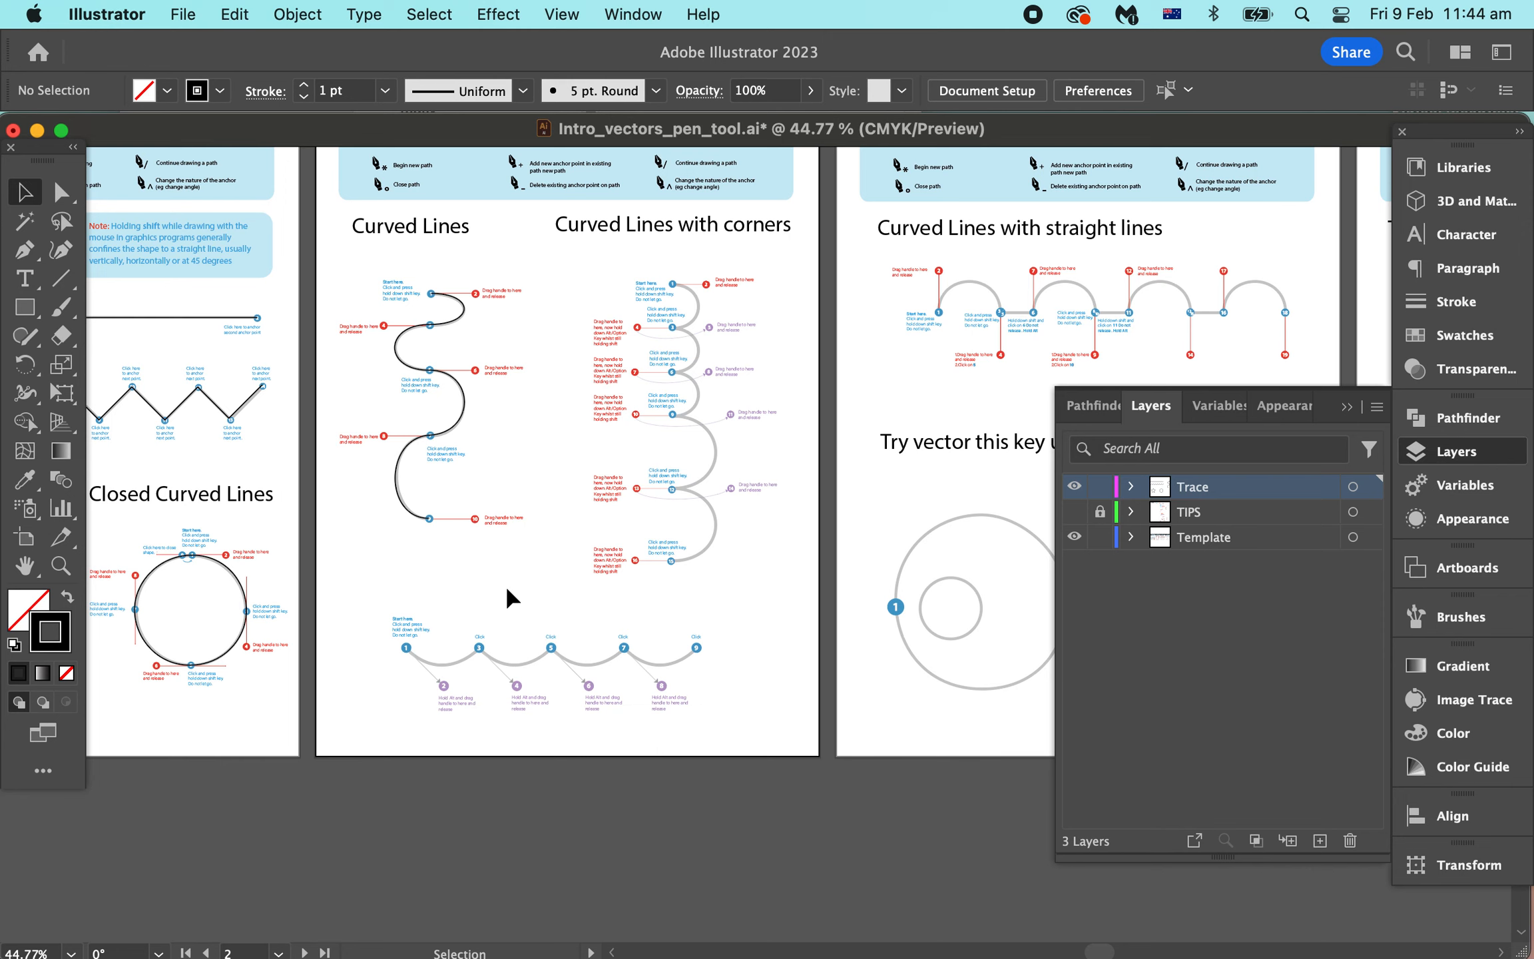
Step: Collapse the floating layers list and trace the lower scalloped line's first arc with the Pen tool from point 1 to 3, its handle at 2
{"action": "scroll", "coordinate": [670, 699], "scroll_direction": "up", "scroll_amount": 5}
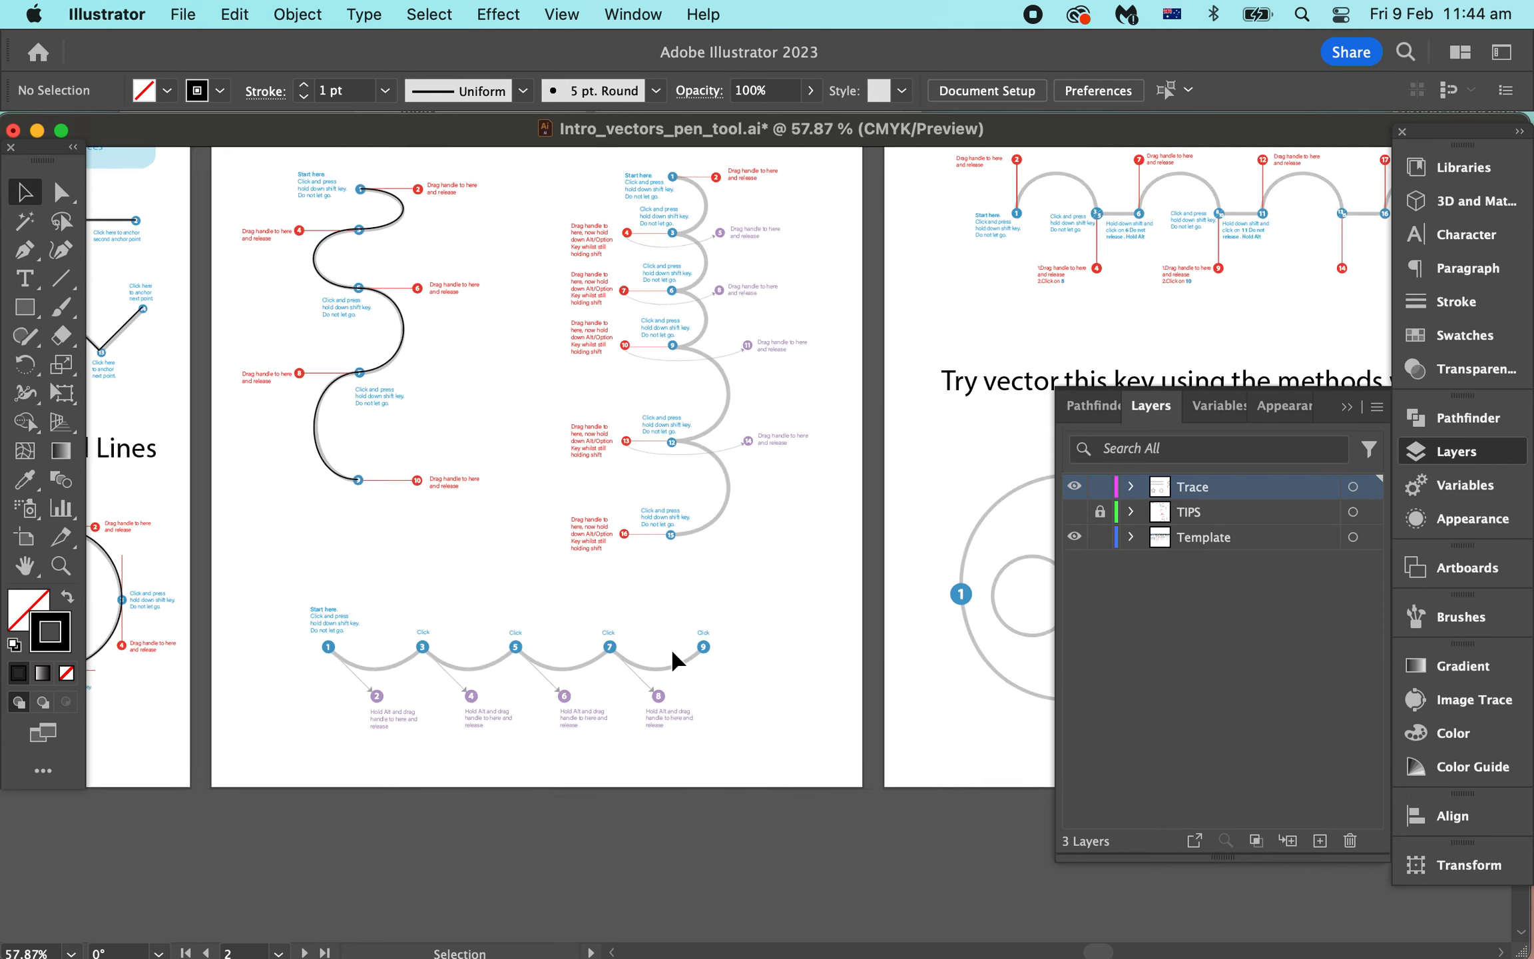
{"action": "scroll", "coordinate": [673, 651], "scroll_direction": "up", "scroll_amount": 1}
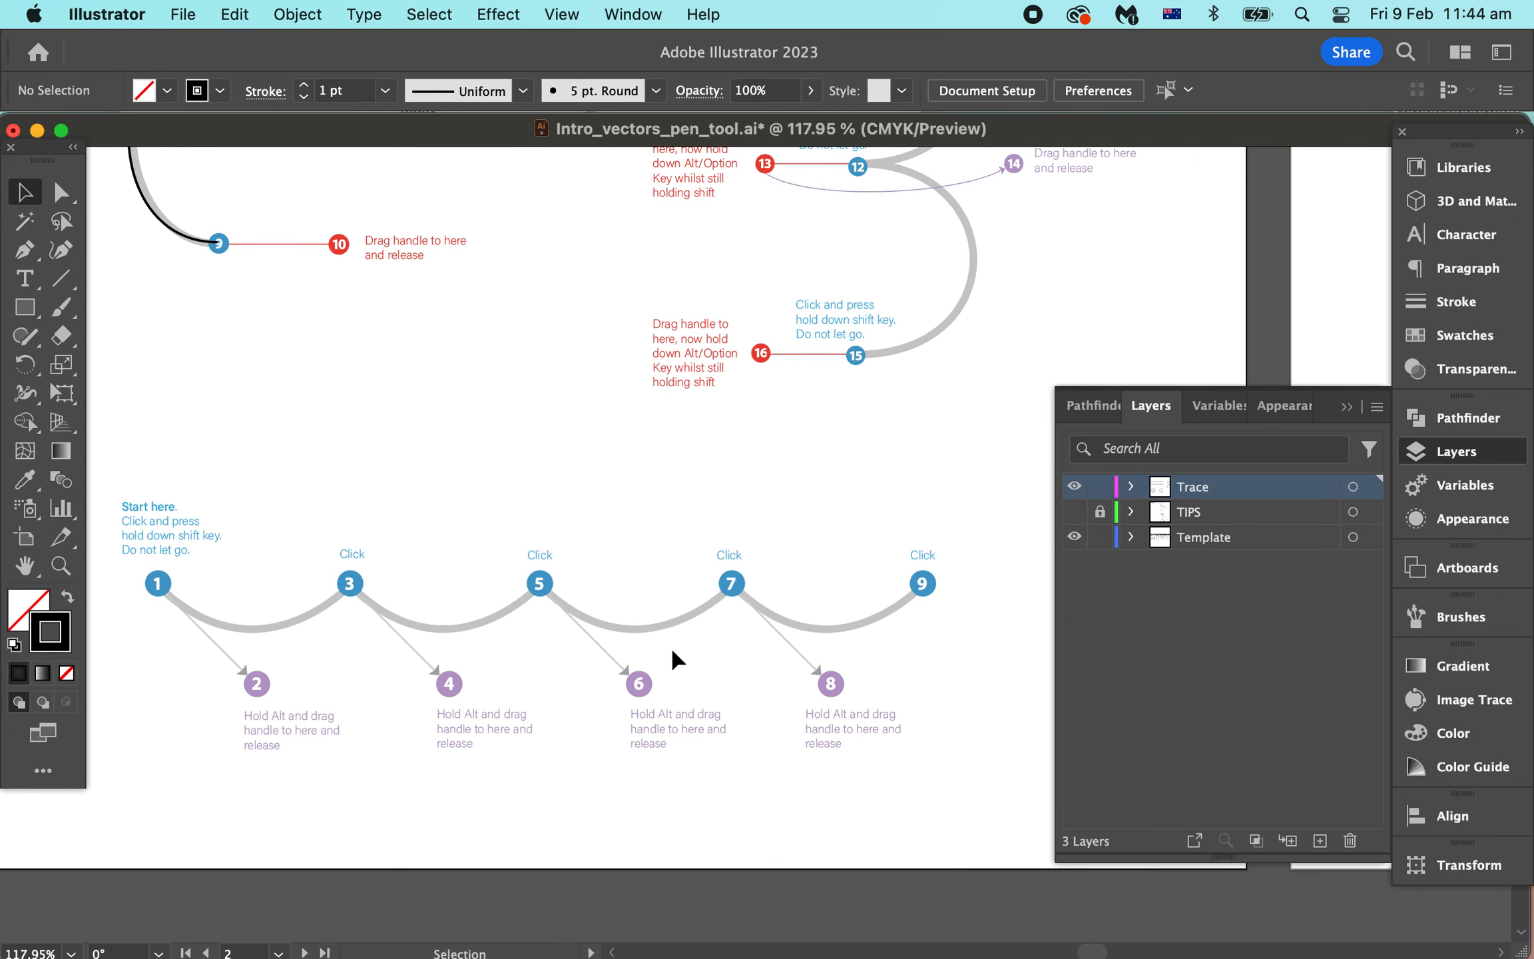
{"action": "scroll", "coordinate": [674, 659], "scroll_direction": "left", "scroll_amount": 2}
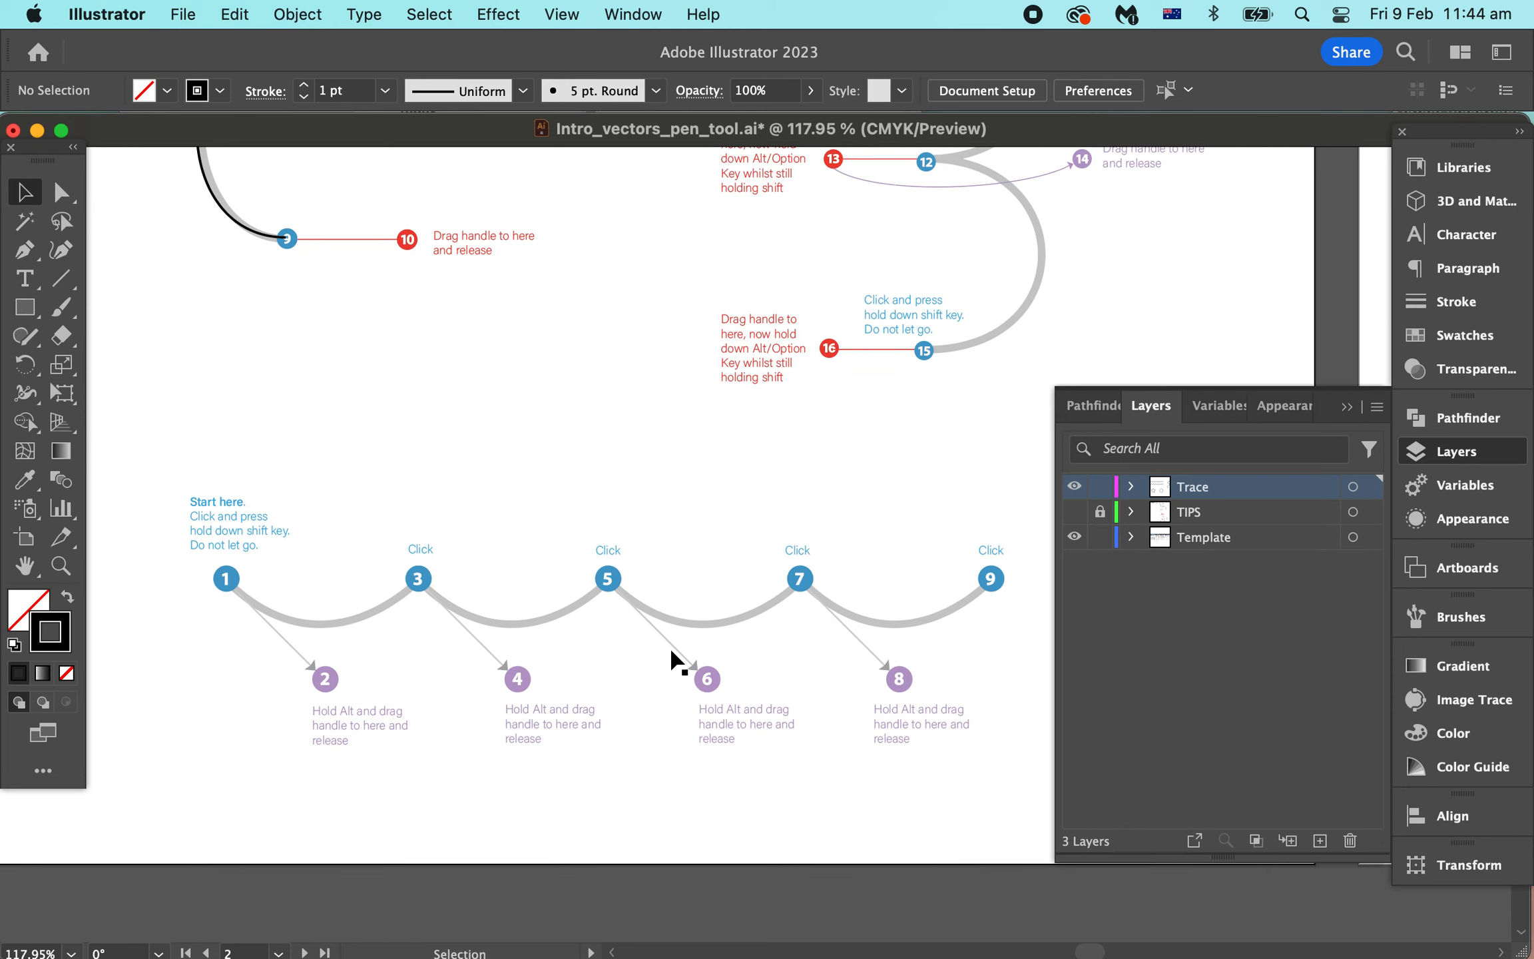
{"action": "left_click", "coordinate": [1346, 408]}
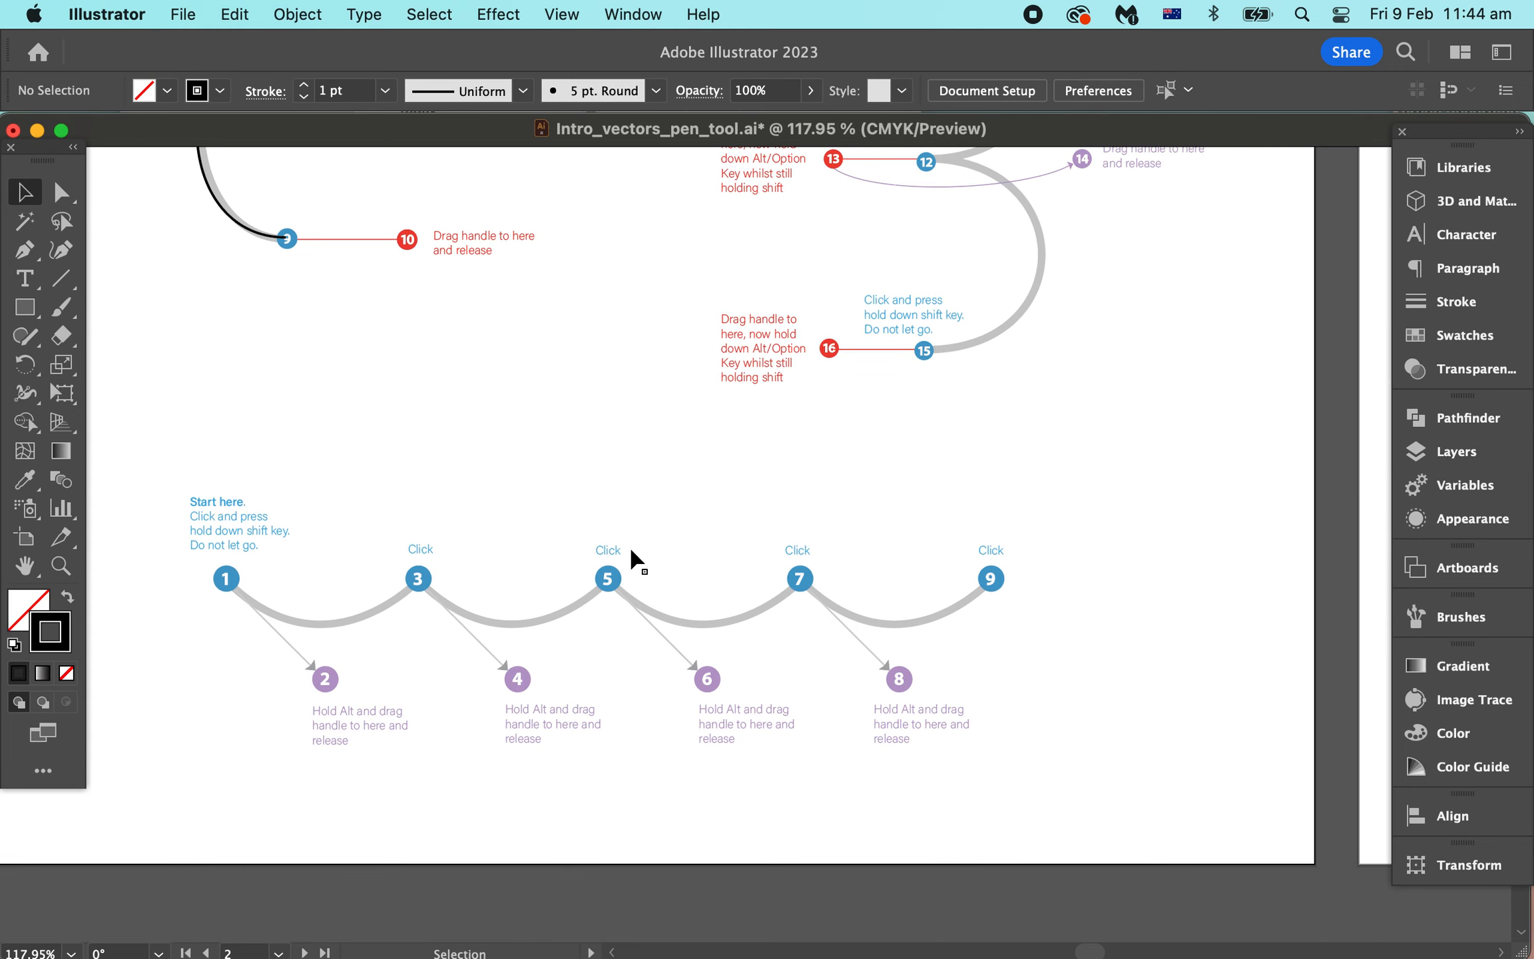
{"action": "scroll", "coordinate": [634, 542], "scroll_direction": "up", "scroll_amount": 1}
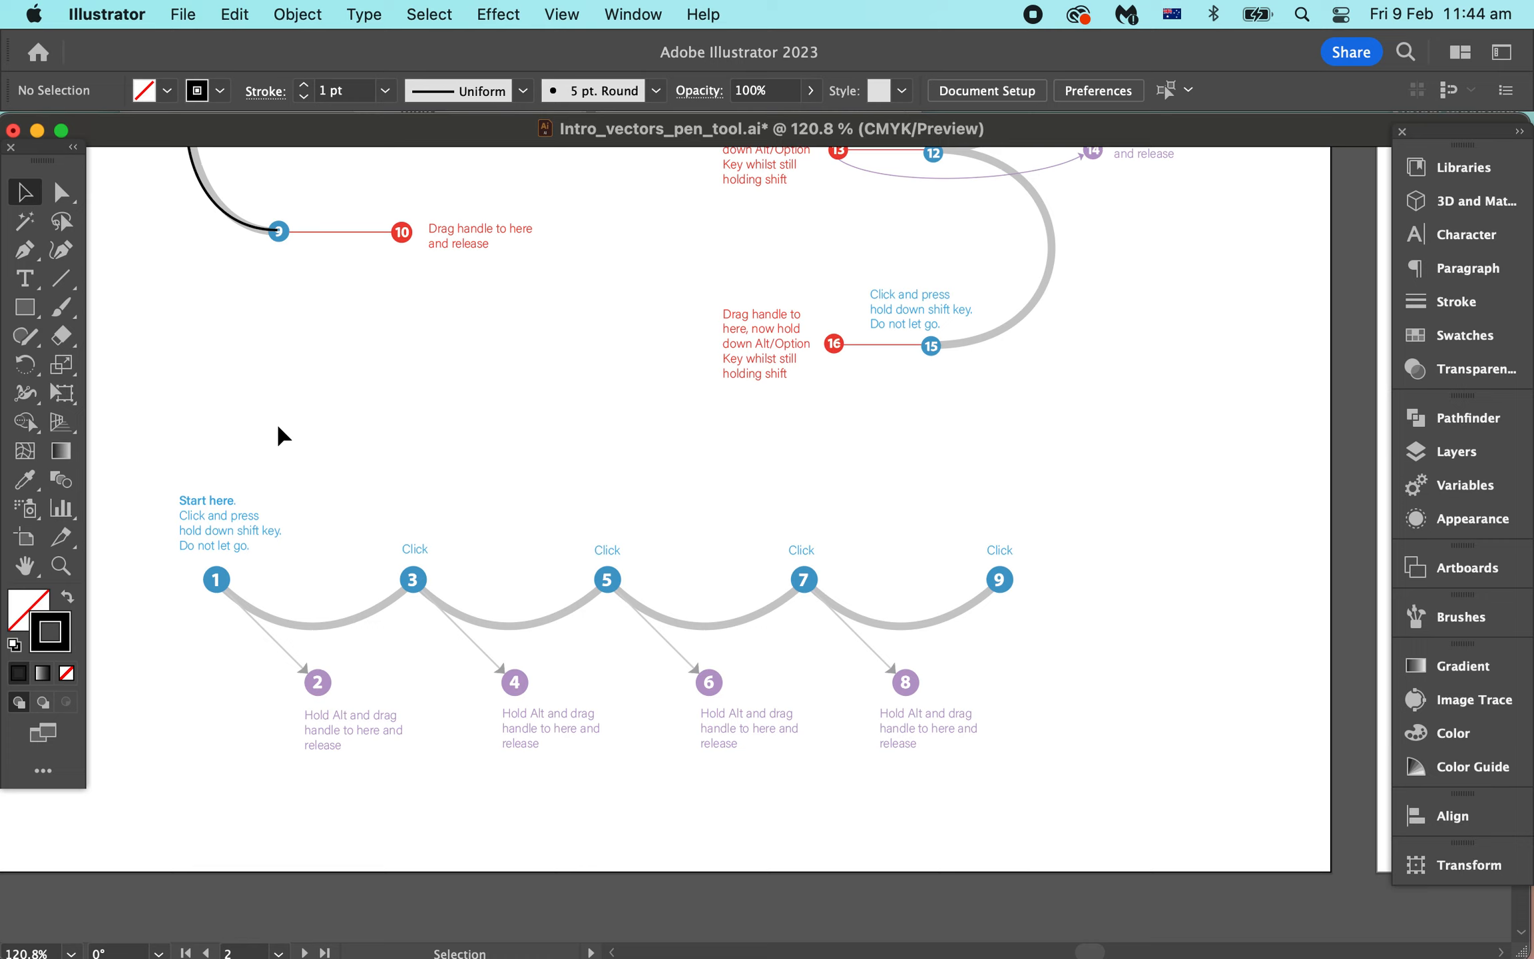
{"action": "key", "text": "p"}
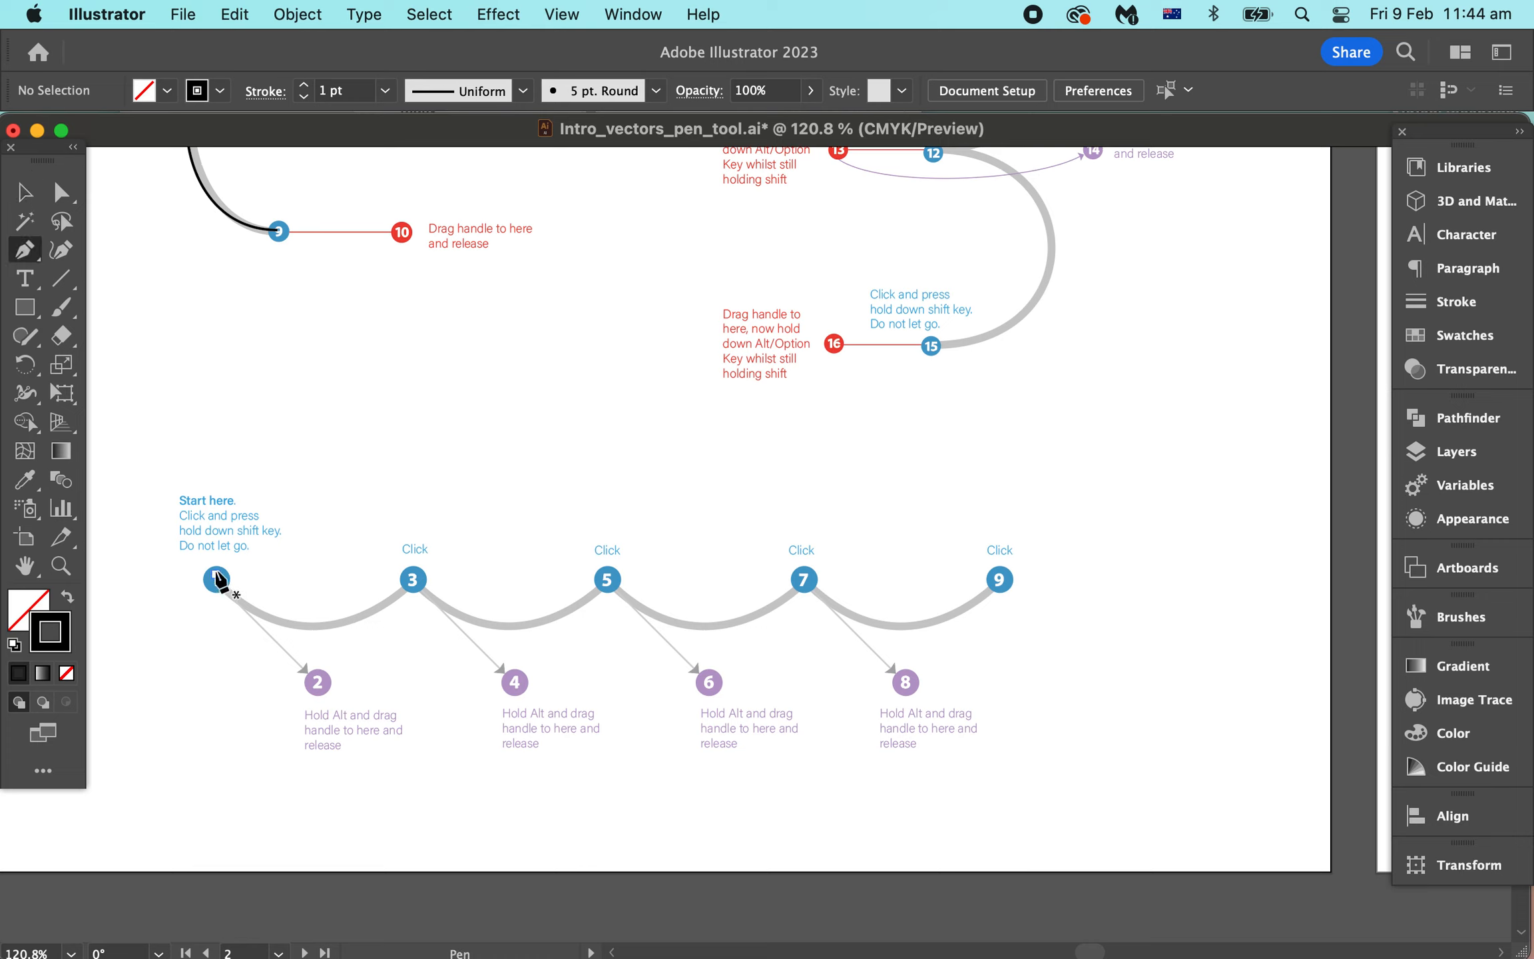
{"action": "scroll", "coordinate": [217, 583], "scroll_direction": "up", "scroll_amount": 3}
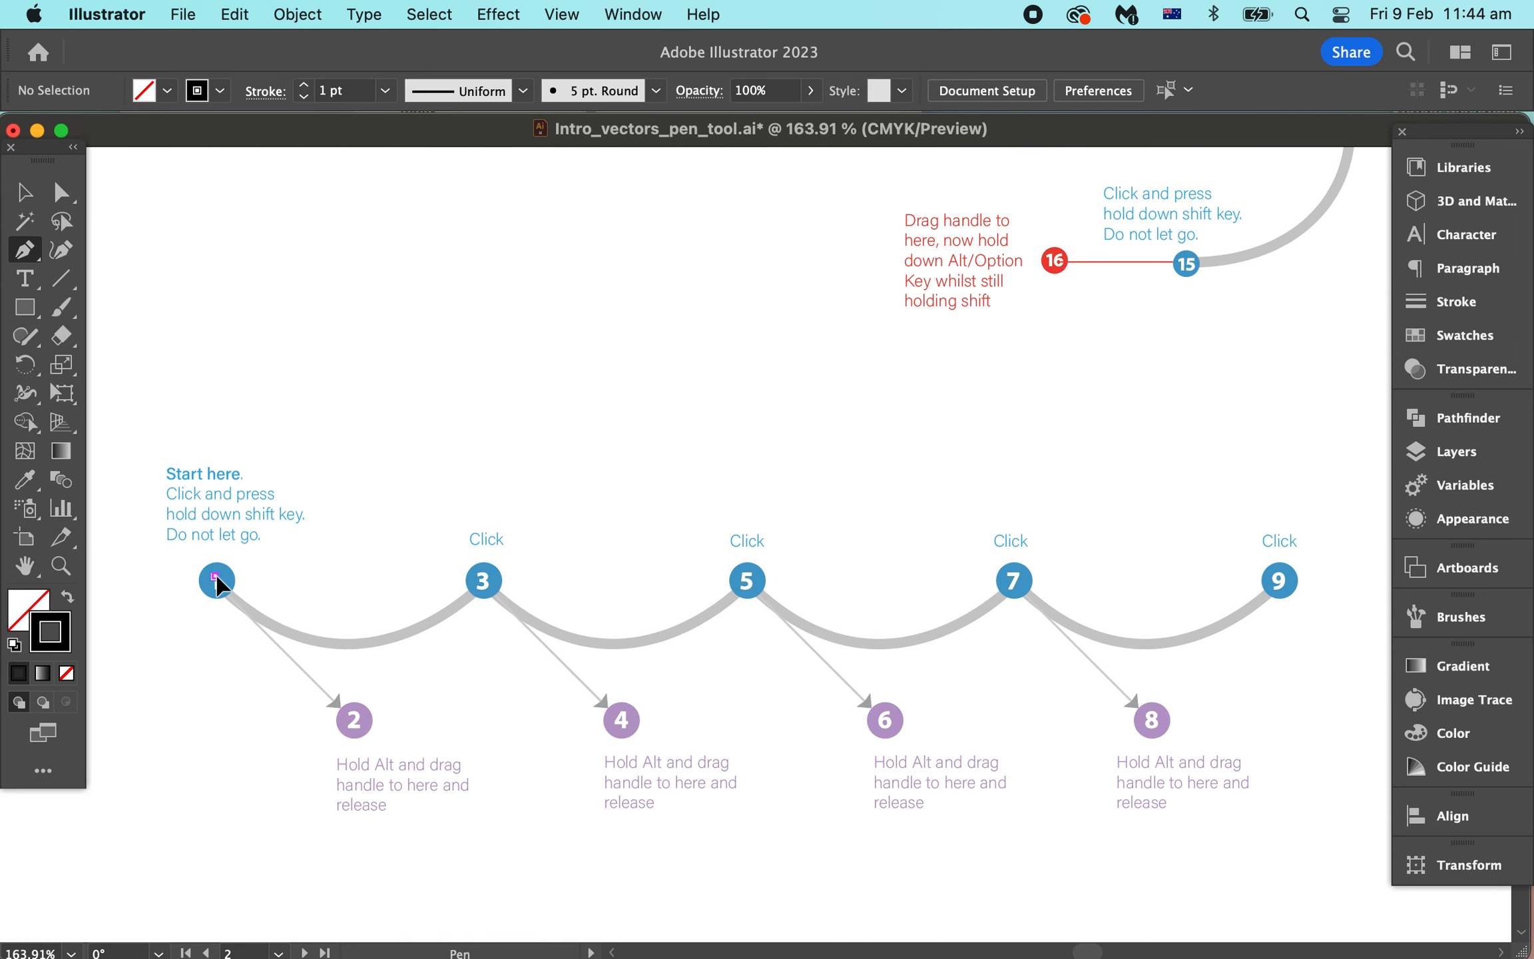
{"action": "left_click_drag", "start_coordinate": [216, 581], "coordinate": [359, 729]}
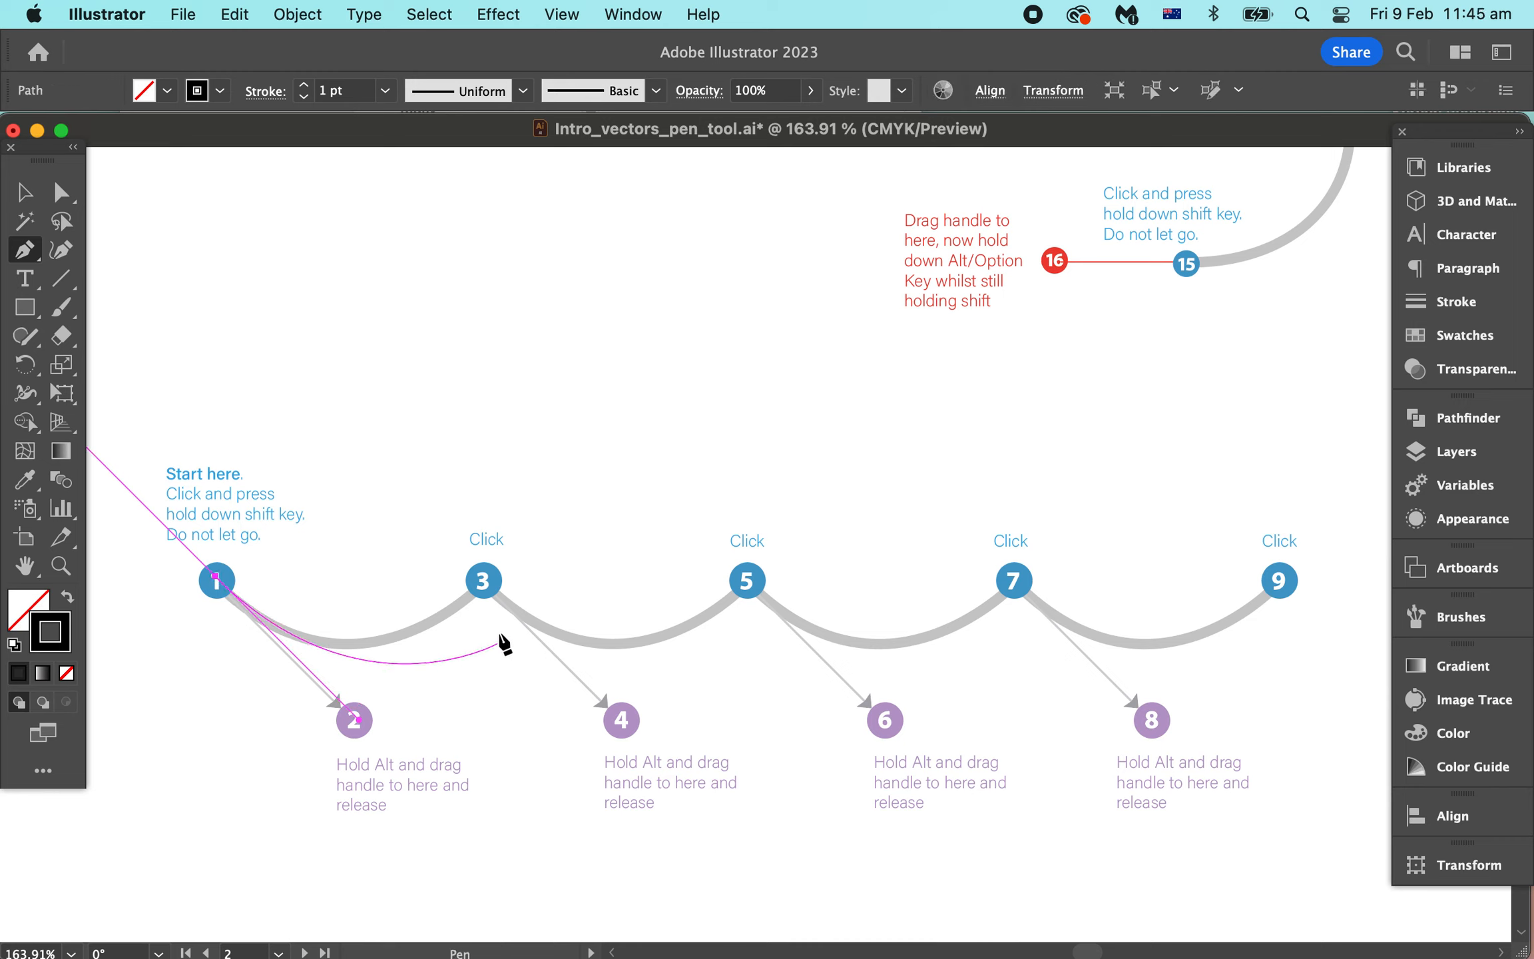
{"action": "left_click", "coordinate": [484, 586]}
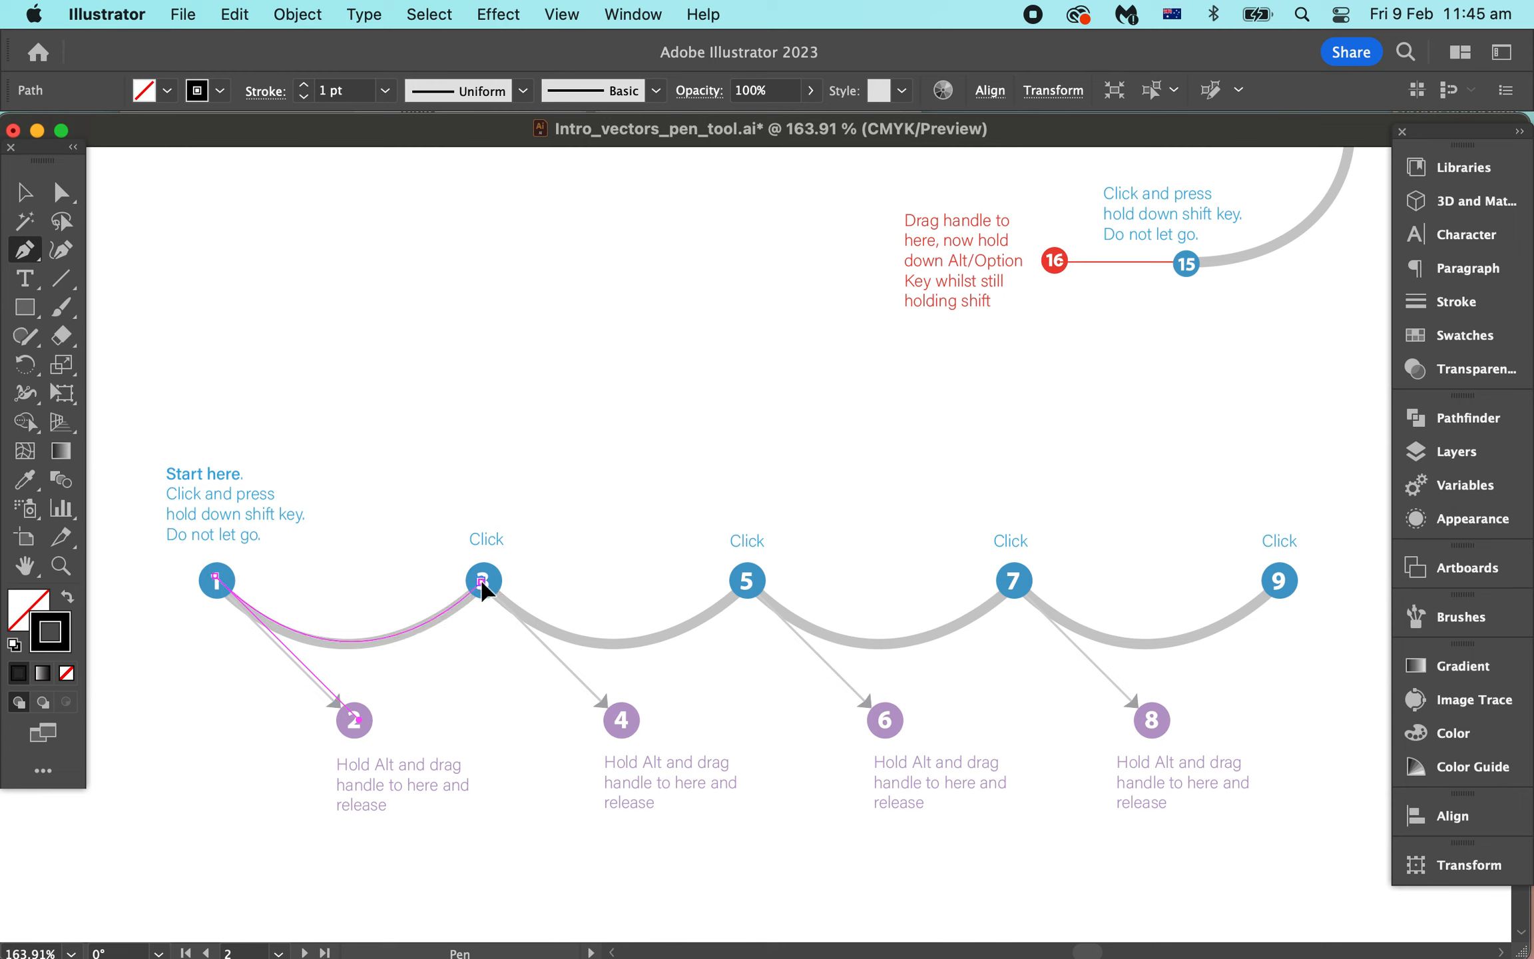
Step: Pull a corner handle from point 3 to point 4 and trace the second scallop arc to point 5
{"action": "mouse_move", "coordinate": [483, 585]}
{"action": "left_mouse_down"}
{"action": "mouse_move", "coordinate": [581, 663]}
{"action": "mouse_move", "coordinate": [487, 586]}
{"action": "left_mouse_up"}
{"action": "key", "text": "shift"}
{"action": "left_click_drag", "start_coordinate": [487, 589], "coordinate": [626, 727]}
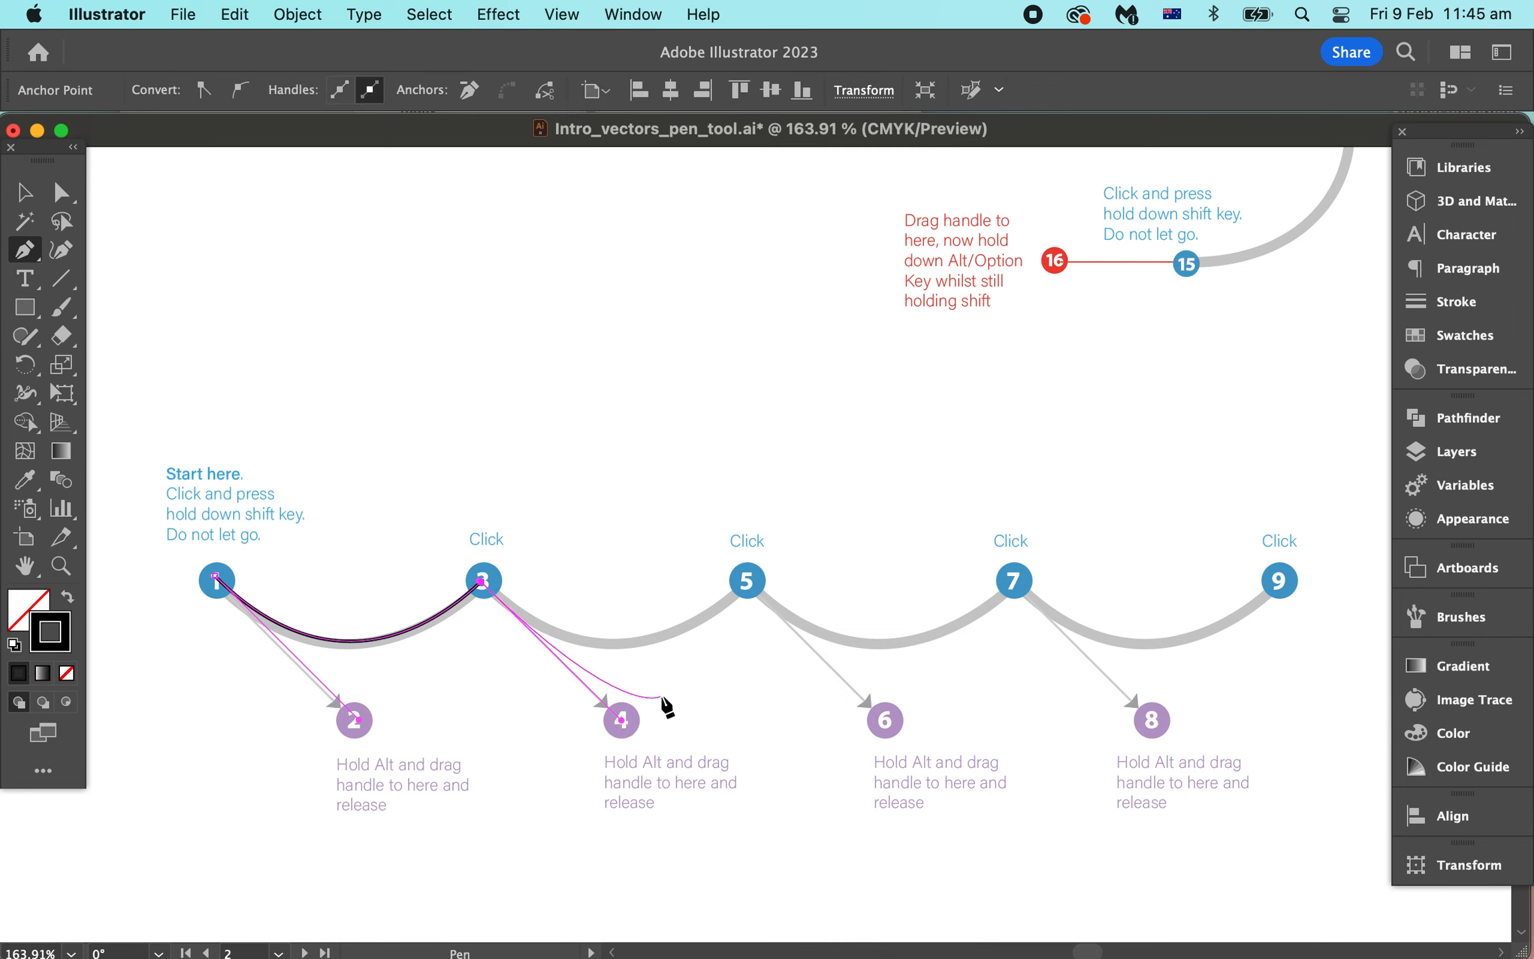
{"action": "left_click", "coordinate": [748, 582]}
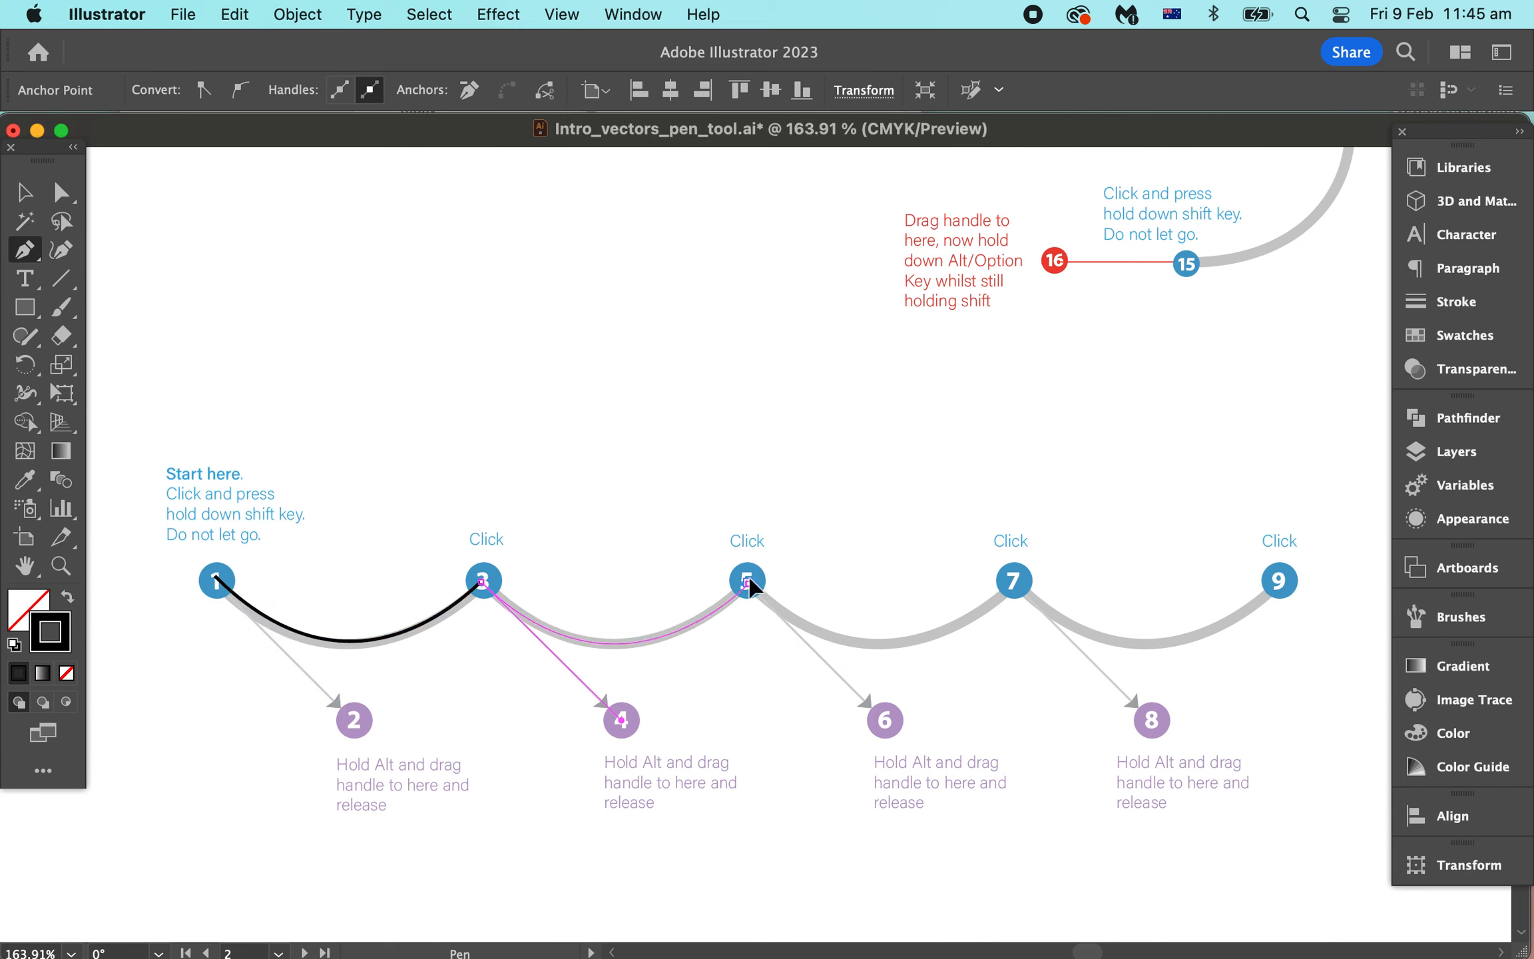
Step: Trace the last two scallop arcs through point 7 to point 9, with corner handles at 6 and 8, and end the path
{"action": "left_click_drag", "start_coordinate": [749, 582], "coordinate": [890, 730]}
{"action": "left_click", "coordinate": [1013, 583]}
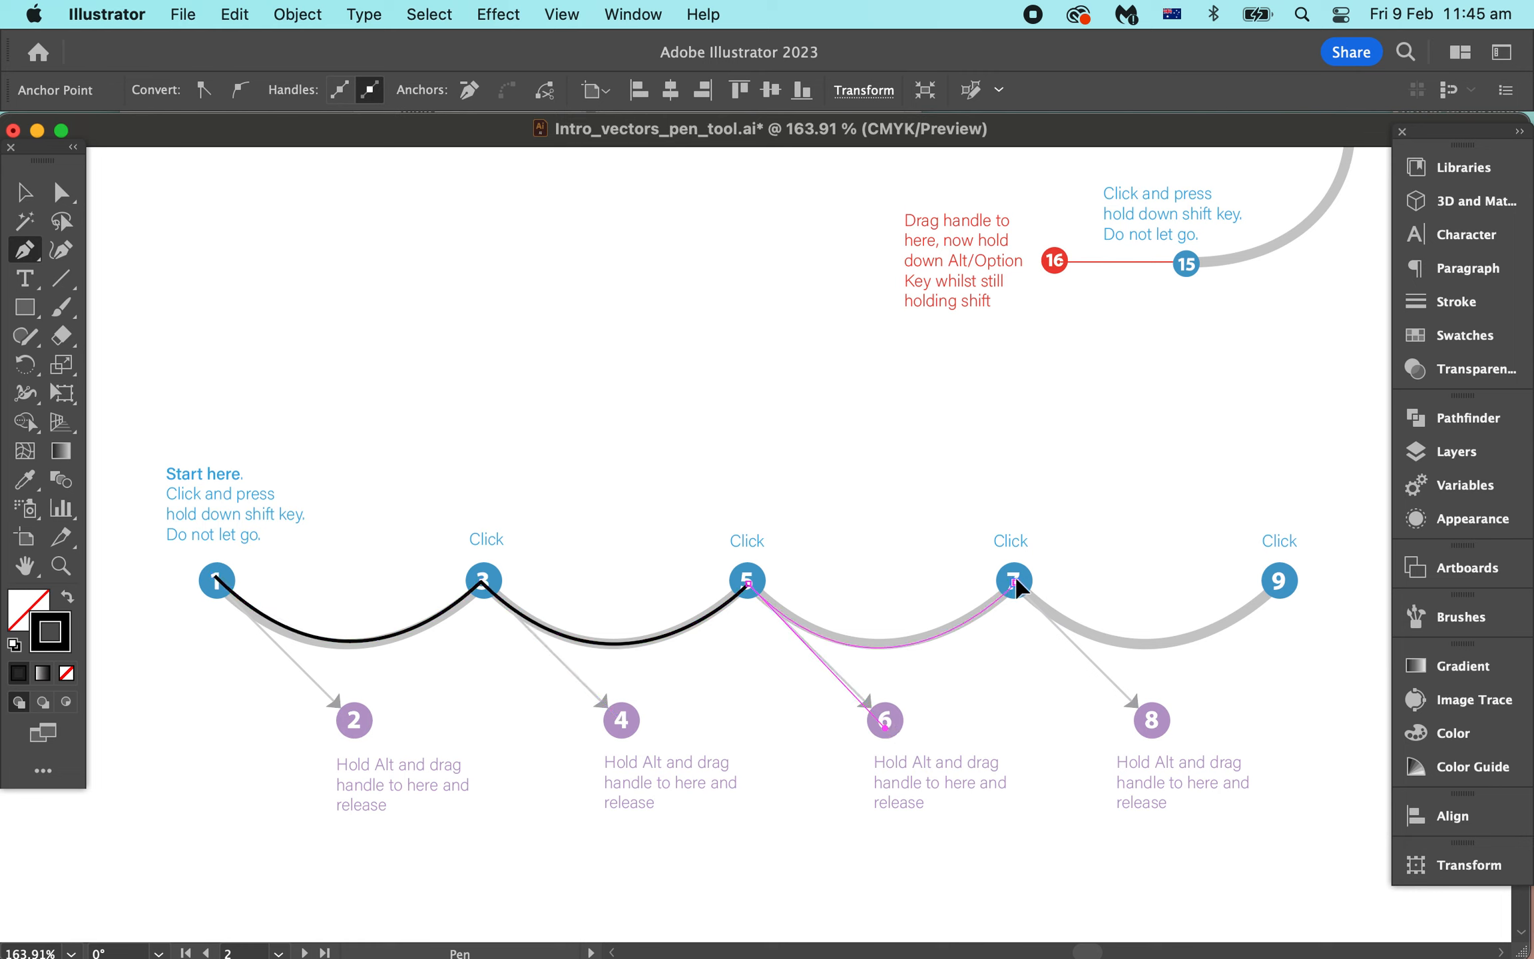
{"action": "left_click_drag", "start_coordinate": [1014, 583], "coordinate": [1160, 733]}
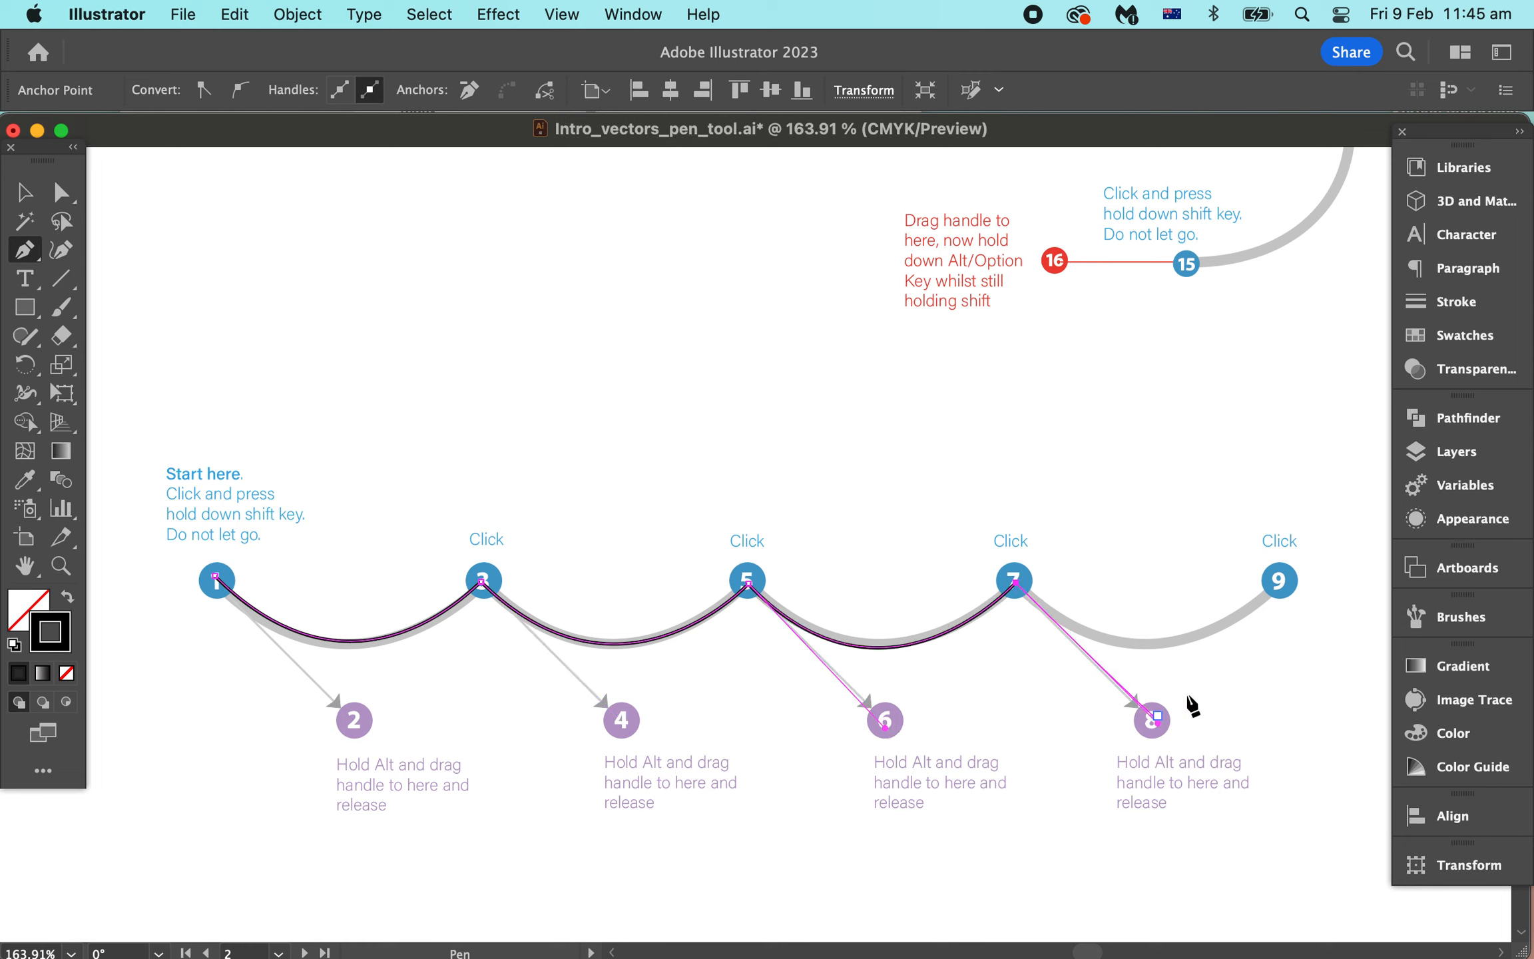
{"action": "left_click", "coordinate": [1279, 581]}
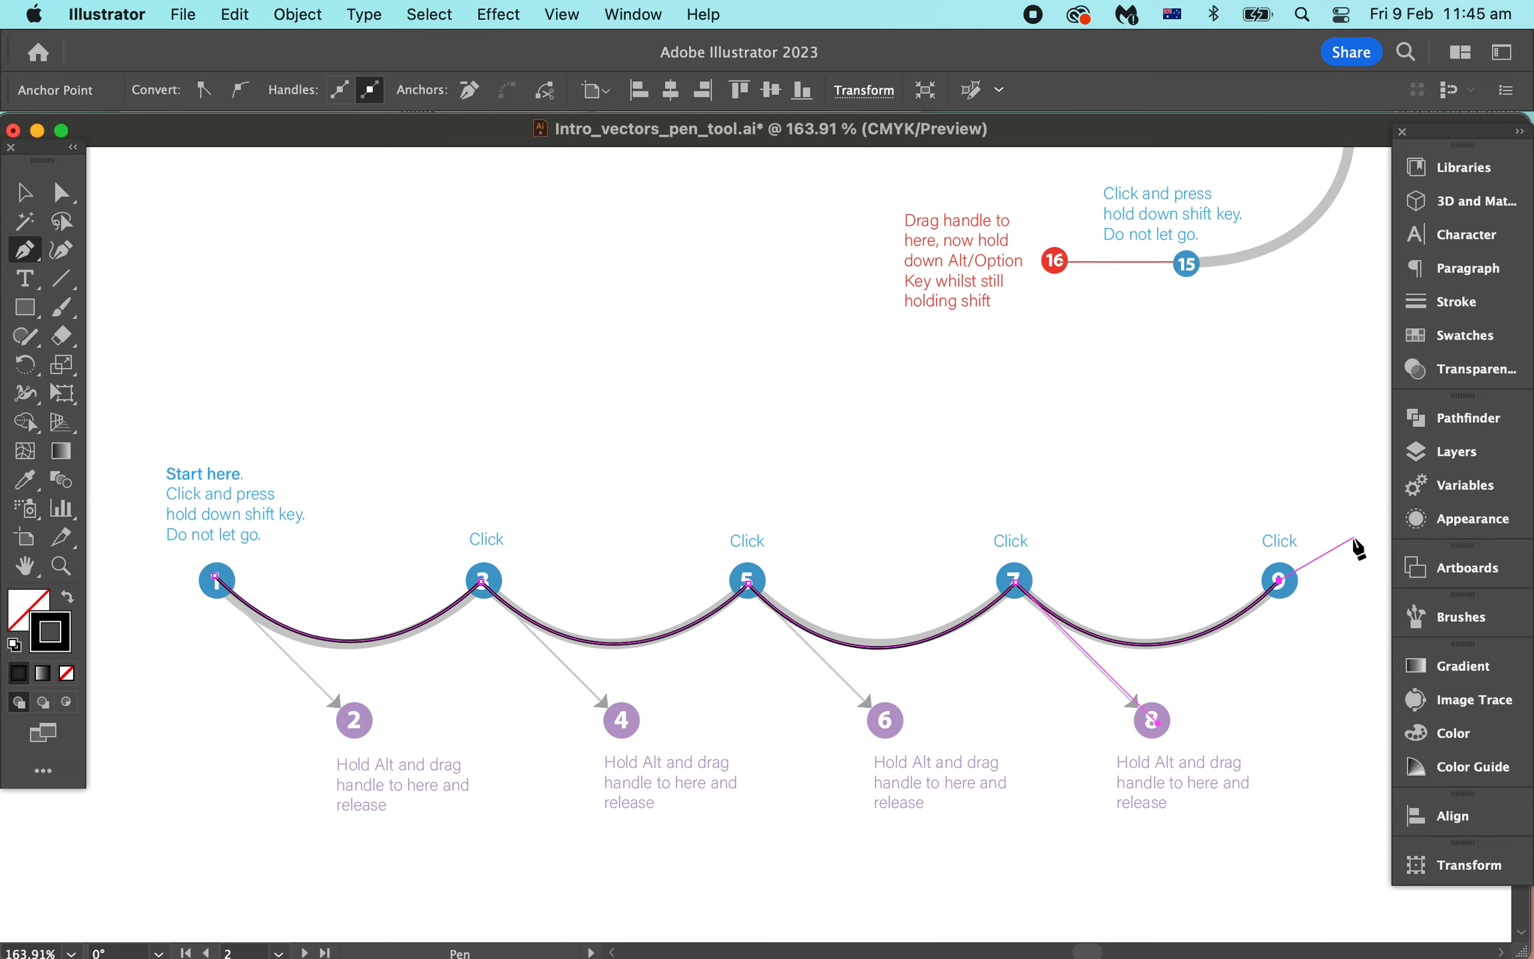
{"action": "scroll", "coordinate": [1052, 772], "scroll_direction": "down", "scroll_amount": 5}
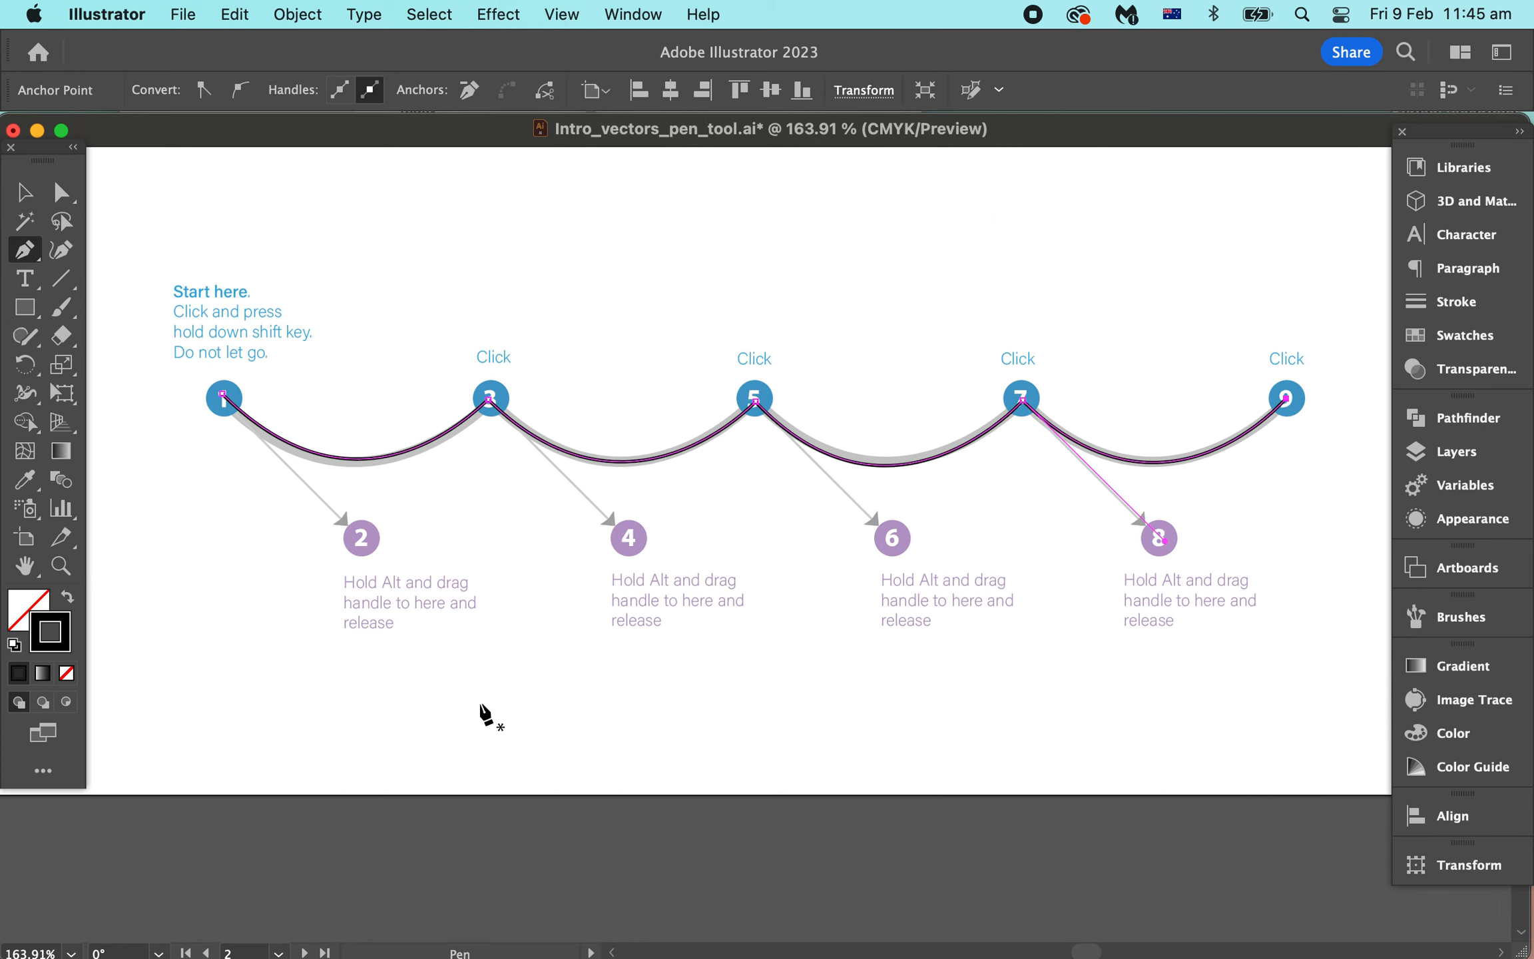
{"action": "left_click", "coordinate": [402, 668], "text": "super"}
Step: Draw a freehand practice arc below the traced scallops and pull its end handle downward to make a corner
{"action": "left_click", "coordinate": [402, 668]}
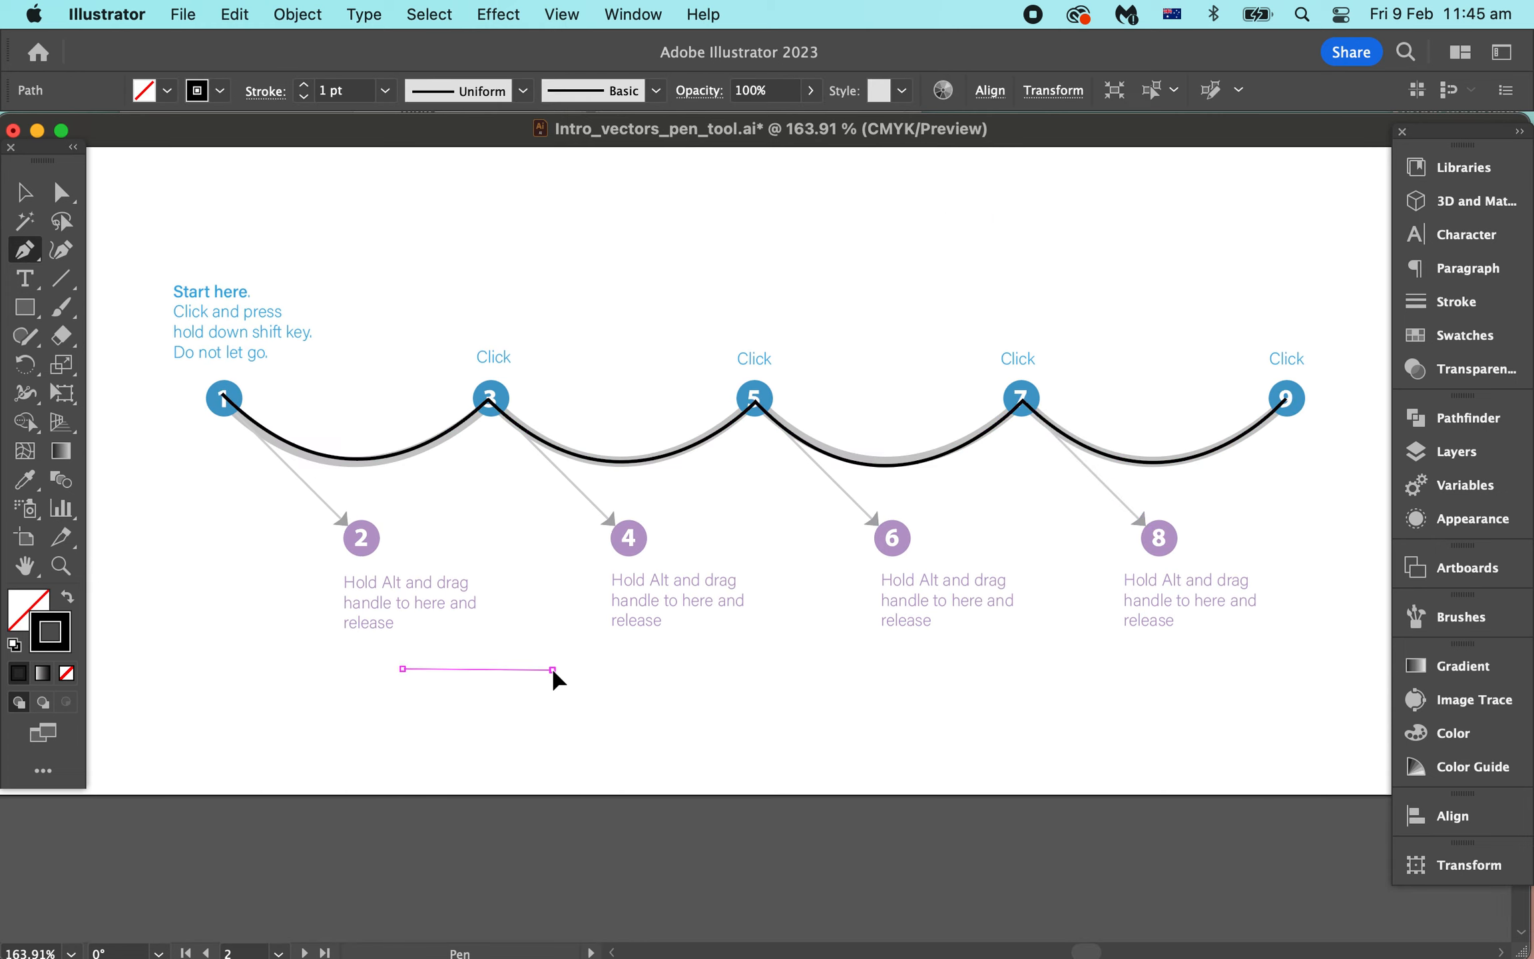
{"action": "left_click_drag", "start_coordinate": [552, 669], "coordinate": [644, 604]}
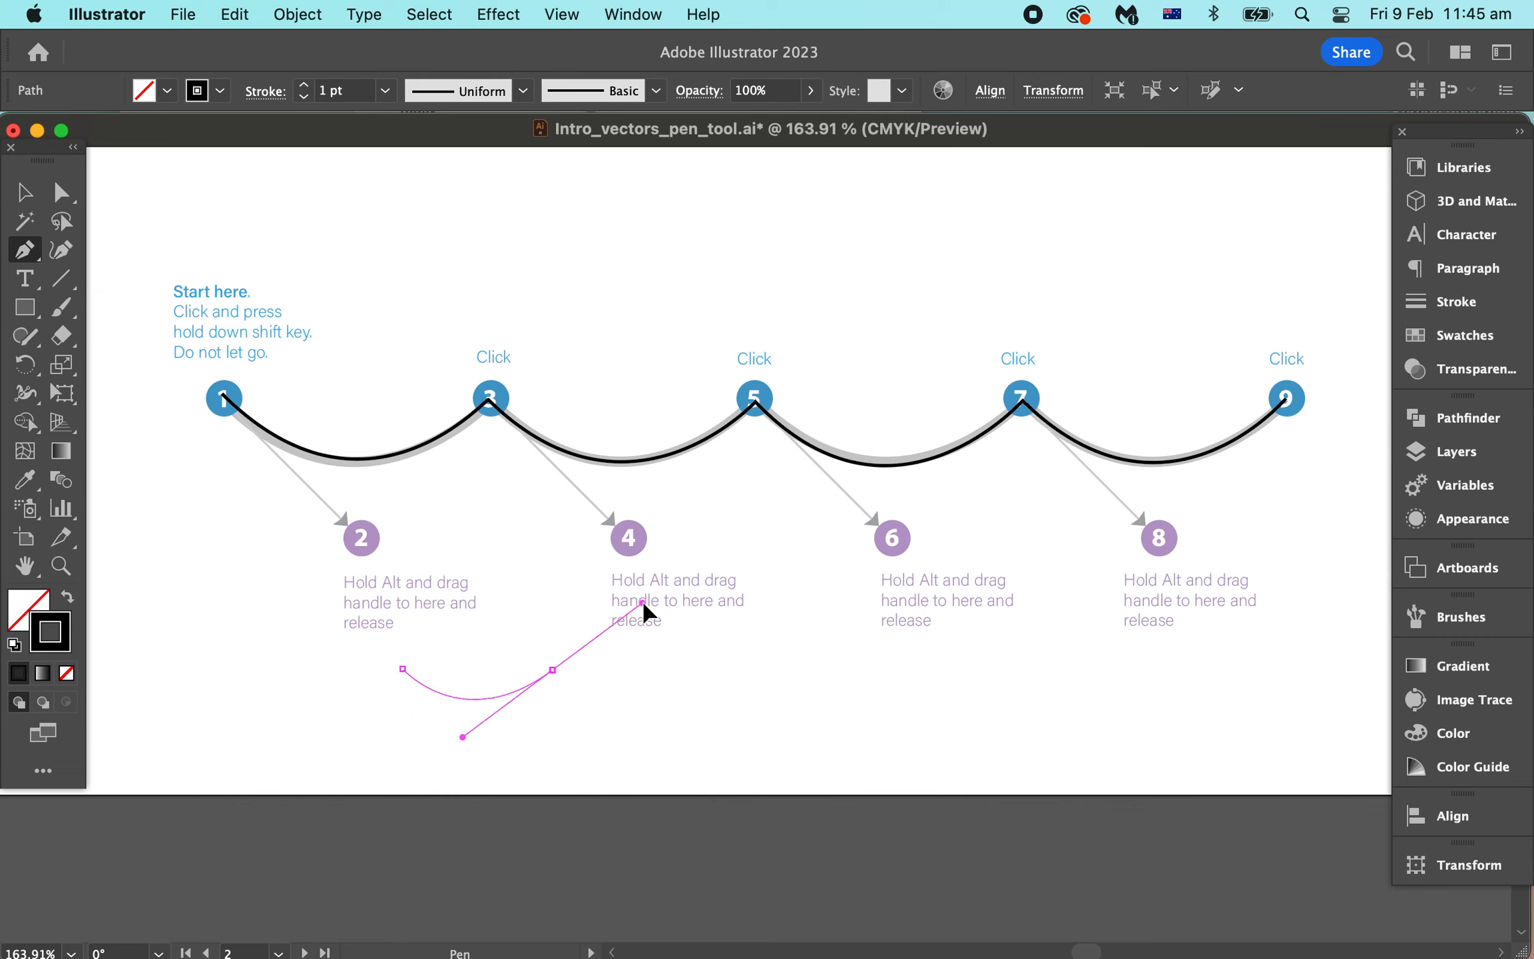
{"action": "left_click_drag", "start_coordinate": [644, 603], "coordinate": [557, 667]}
{"action": "mouse_move", "coordinate": [609, 723]}
{"action": "left_mouse_down"}
{"action": "mouse_move", "coordinate": [589, 711]}
{"action": "mouse_move", "coordinate": [581, 632]}
{"action": "mouse_move", "coordinate": [579, 646]}
{"action": "mouse_move", "coordinate": [611, 618]}
{"action": "mouse_move", "coordinate": [576, 661]}
{"action": "mouse_move", "coordinate": [619, 743]}
{"action": "left_mouse_up"}
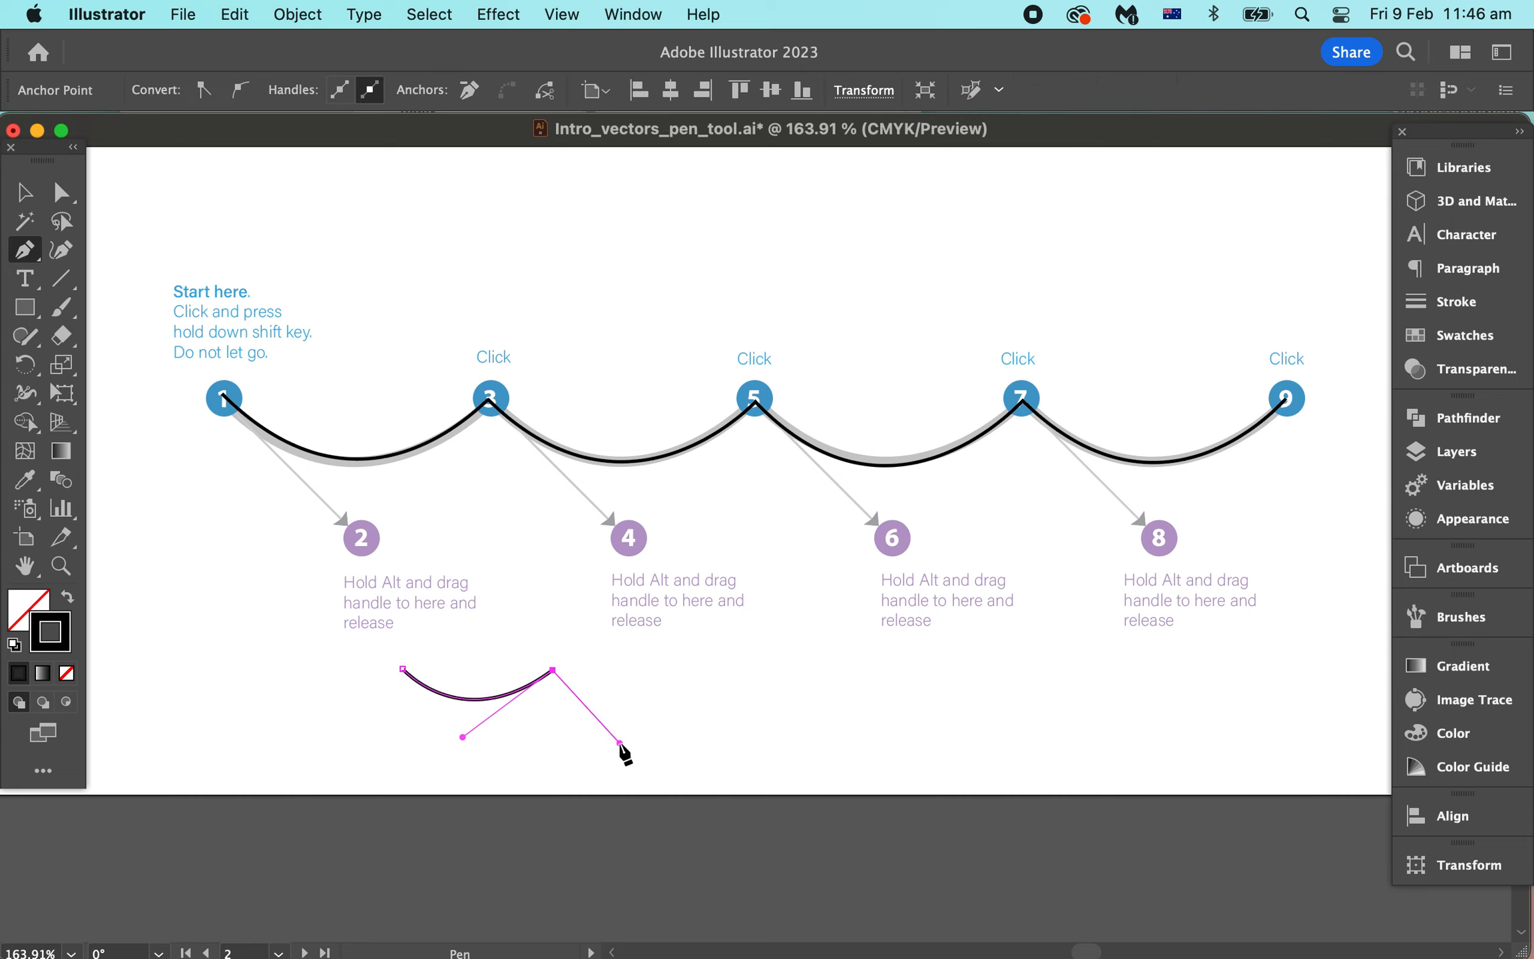
Step: Extend the practice path with three more scalloped arcs, pulling a corner handle downward between consecutive arcs
{"action": "left_click", "coordinate": [696, 666]}
{"action": "left_click_drag", "start_coordinate": [699, 670], "coordinate": [760, 737]}
{"action": "left_click", "coordinate": [834, 662]}
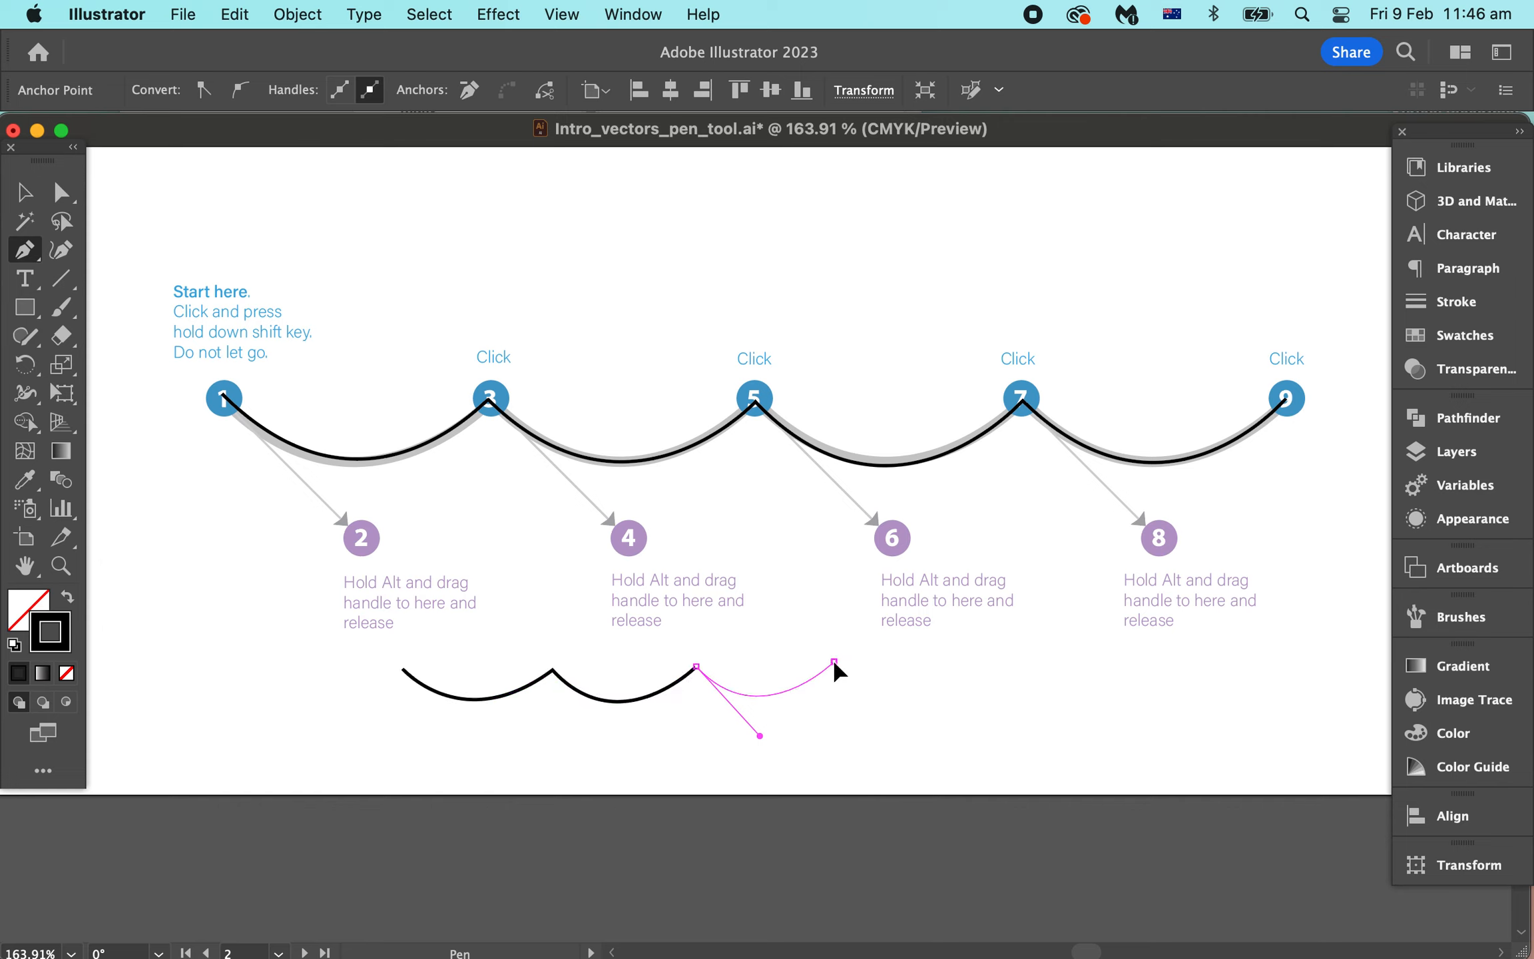
{"action": "left_click_drag", "start_coordinate": [838, 665], "coordinate": [894, 734]}
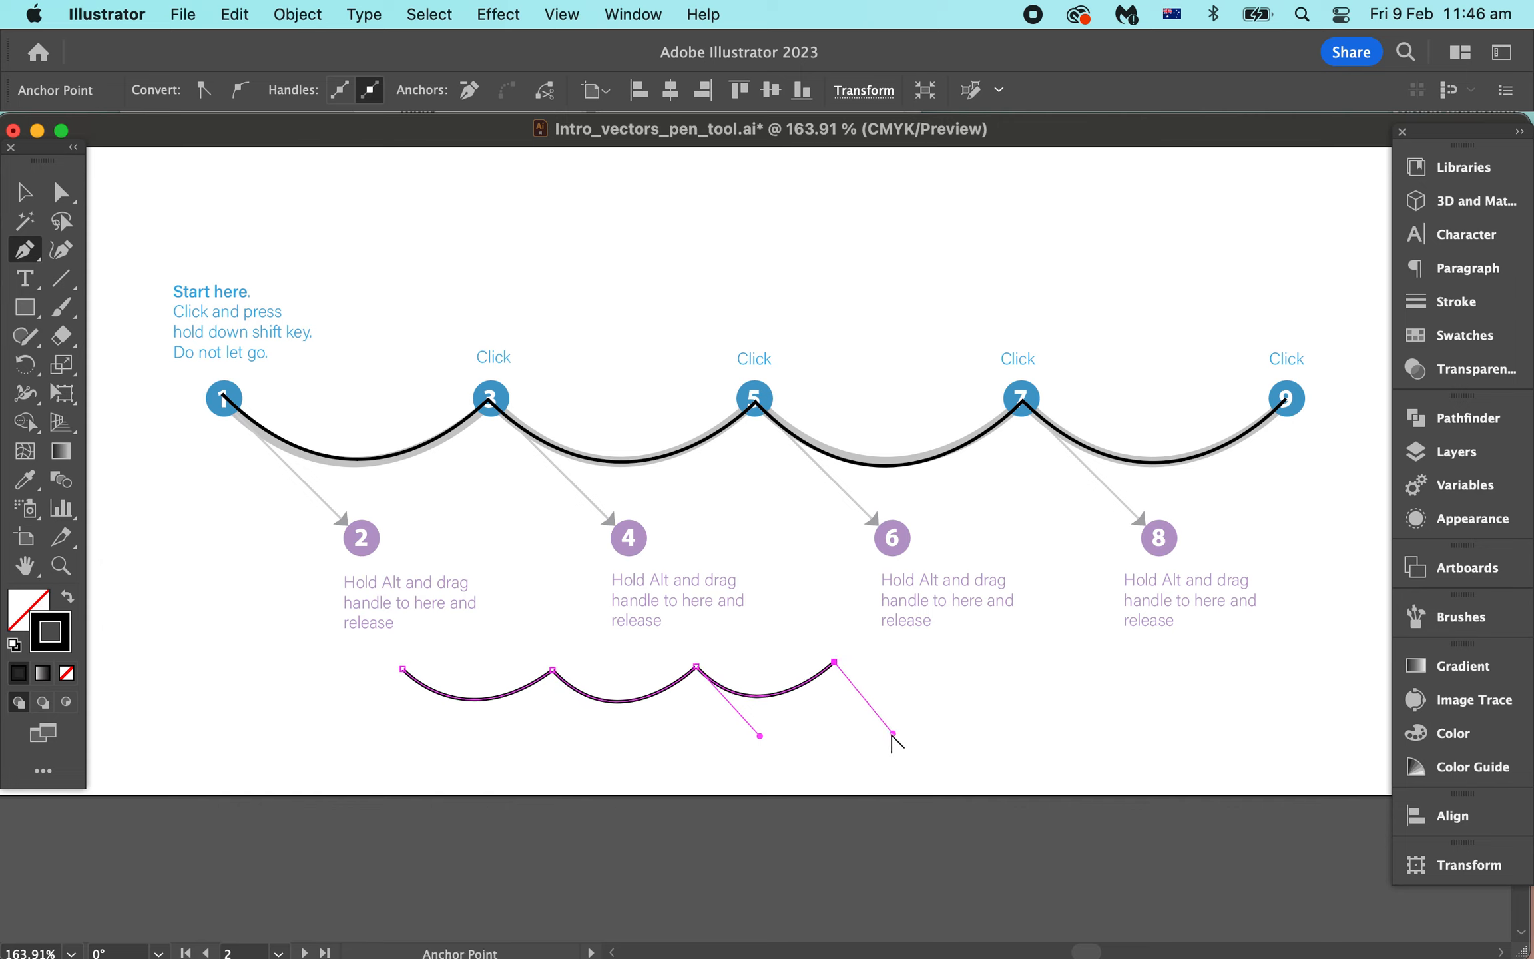
{"action": "left_click", "coordinate": [958, 658]}
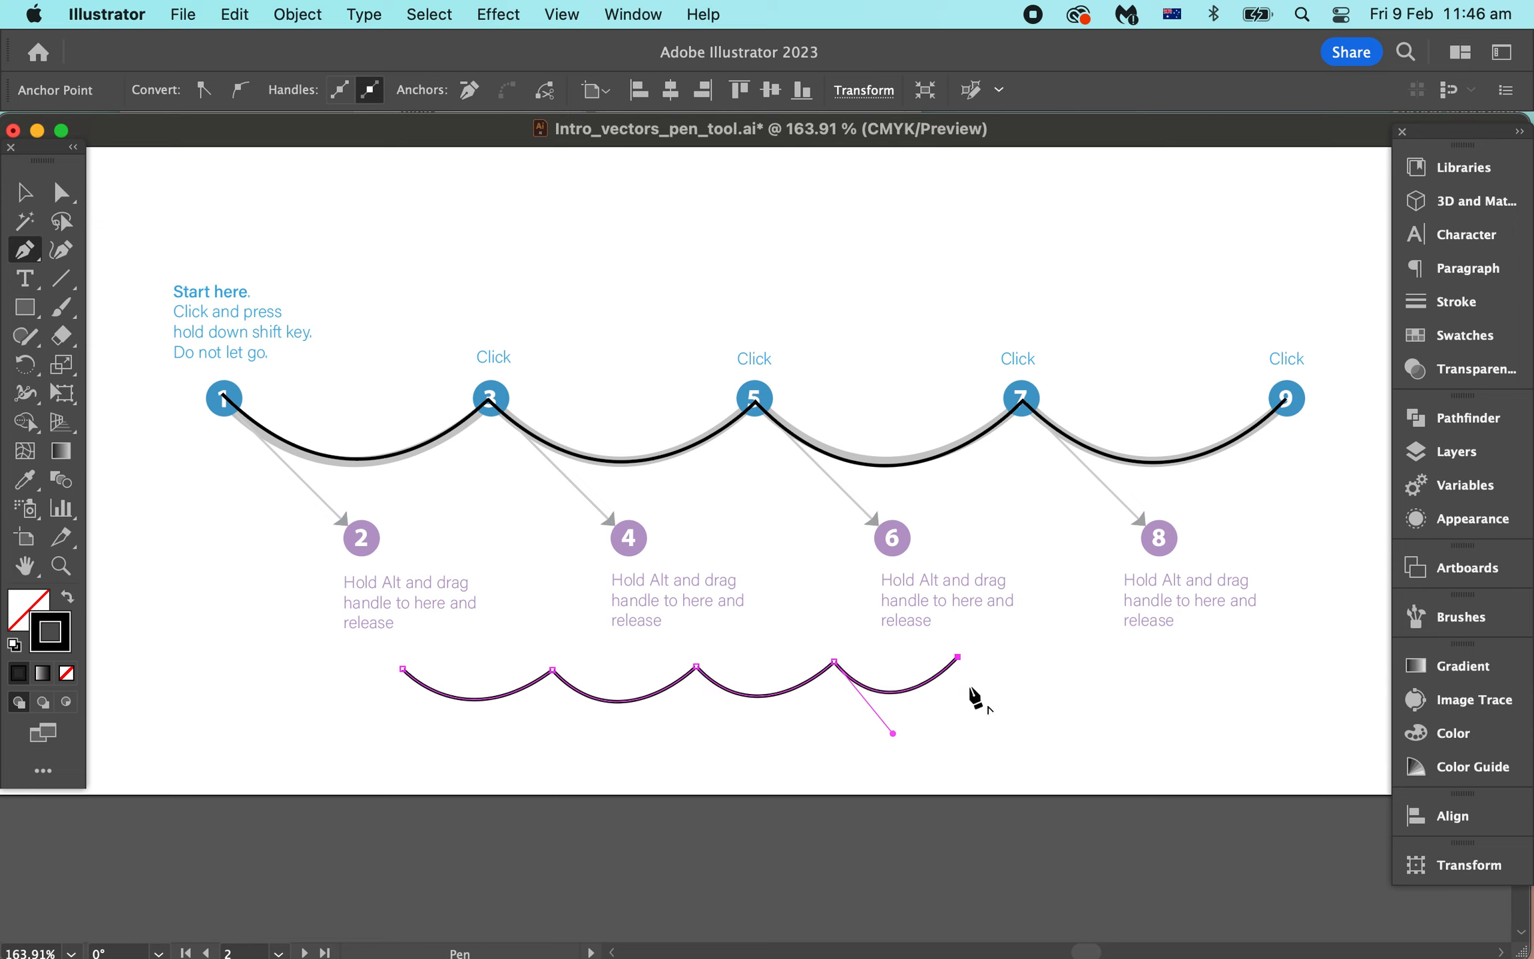
Step: Delete the whole practice path below the traced scallops
{"action": "key", "text": "v"}
{"action": "key", "text": "super+z"}
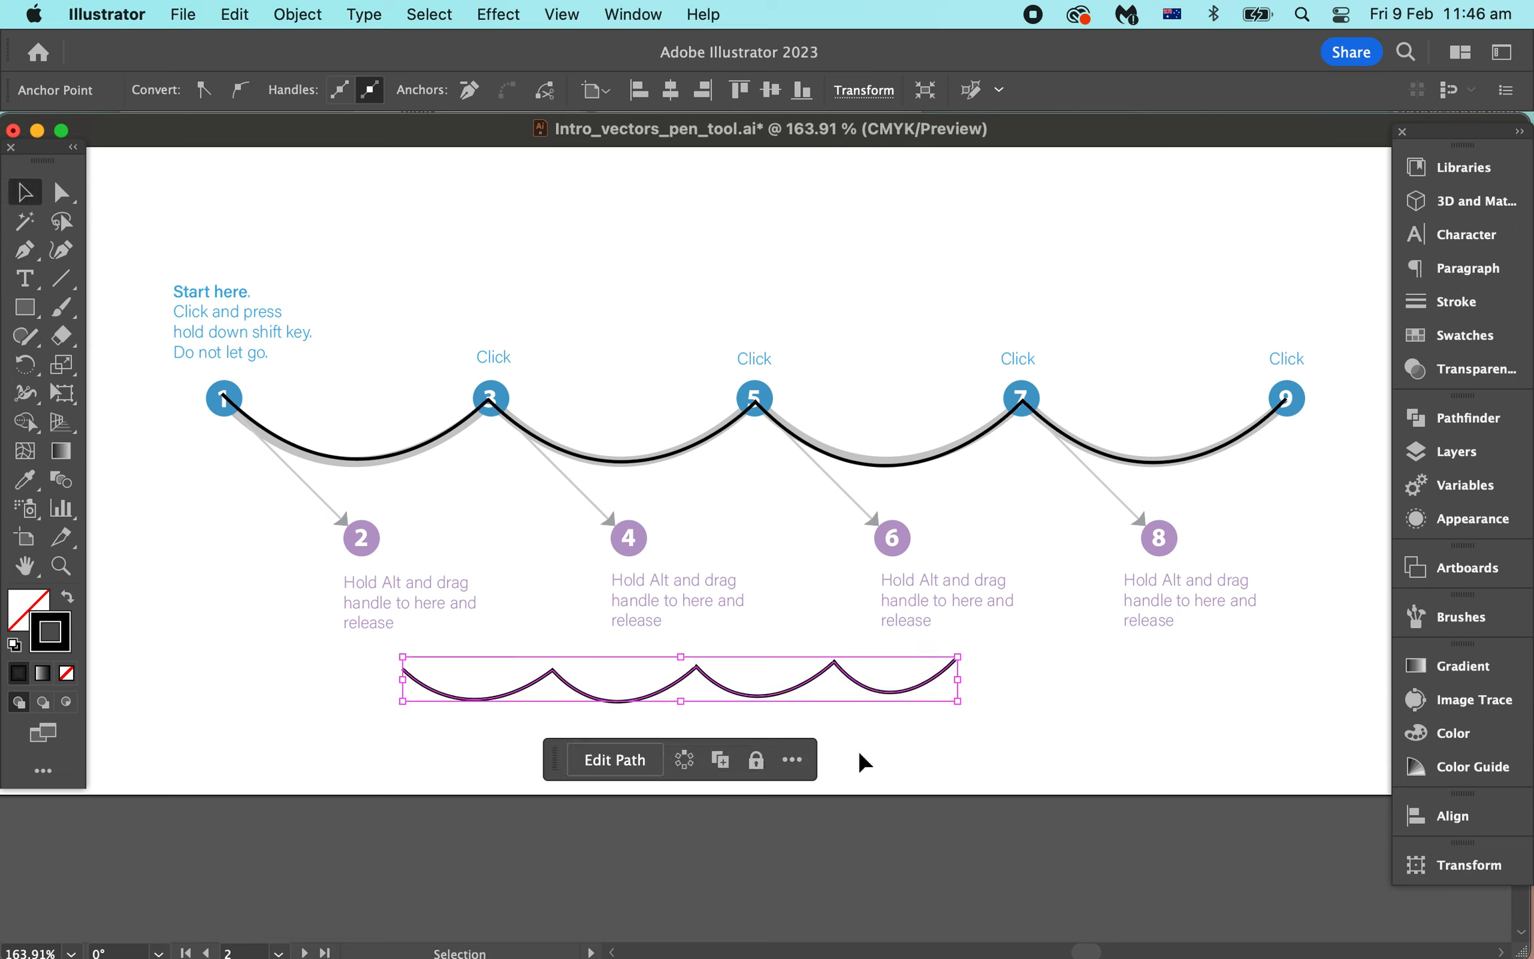
{"action": "key", "text": "Delete"}
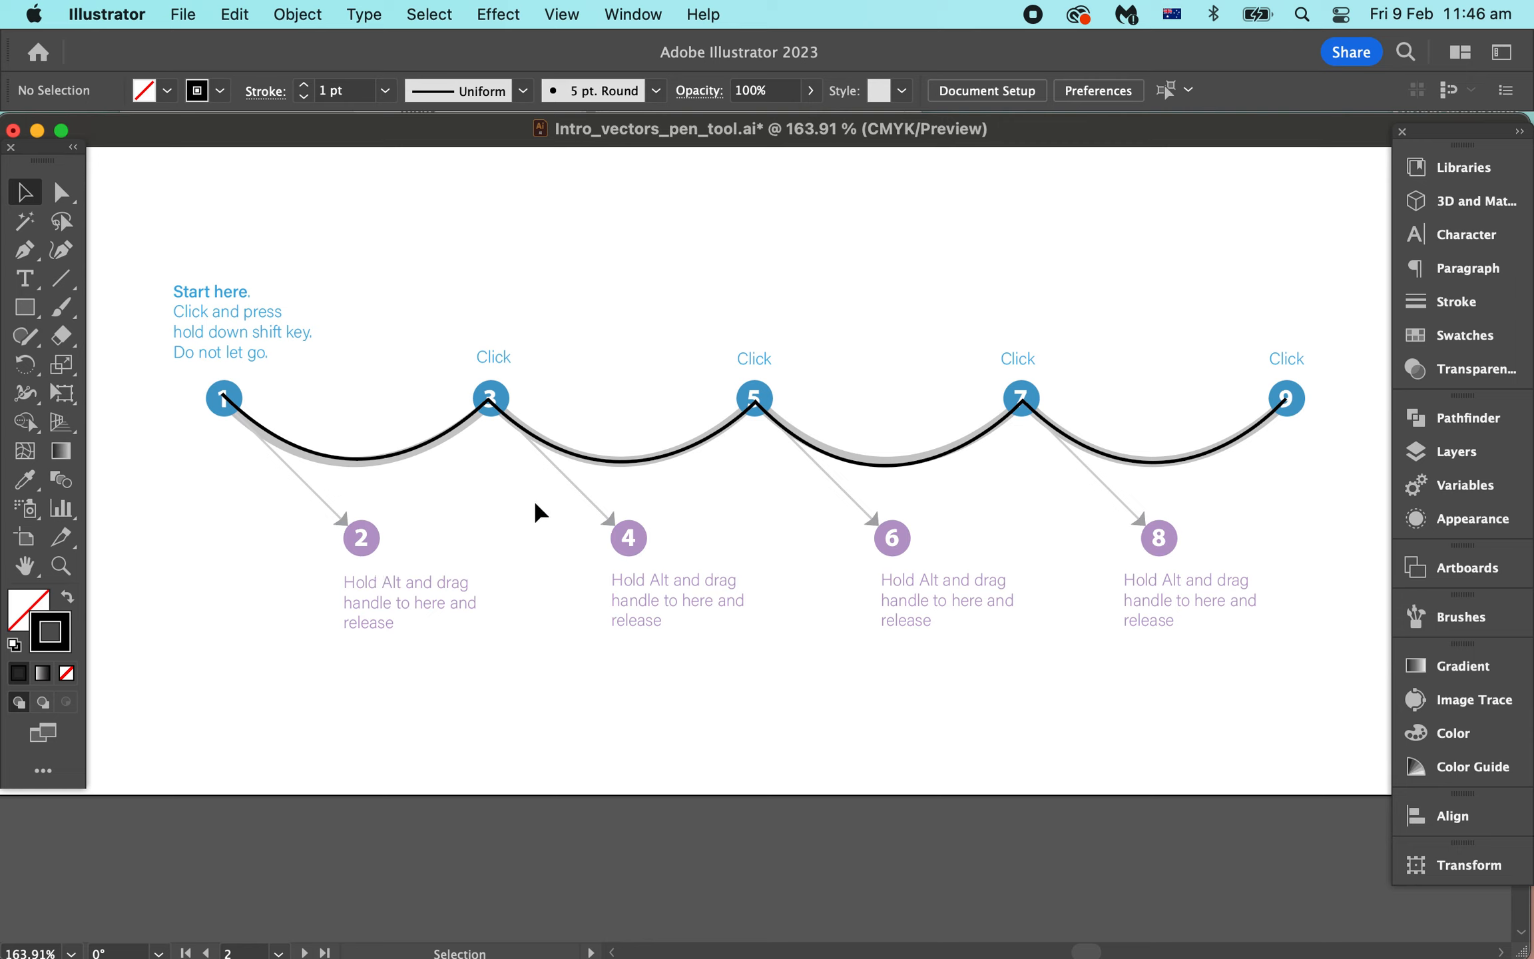
Step: Trace the first arc of the vertical corner curve from point 1 to 3 with handles at 2 and 4, redirecting the outgoing handle to 5
{"action": "scroll", "coordinate": [346, 513], "scroll_direction": "up", "scroll_amount": 1}
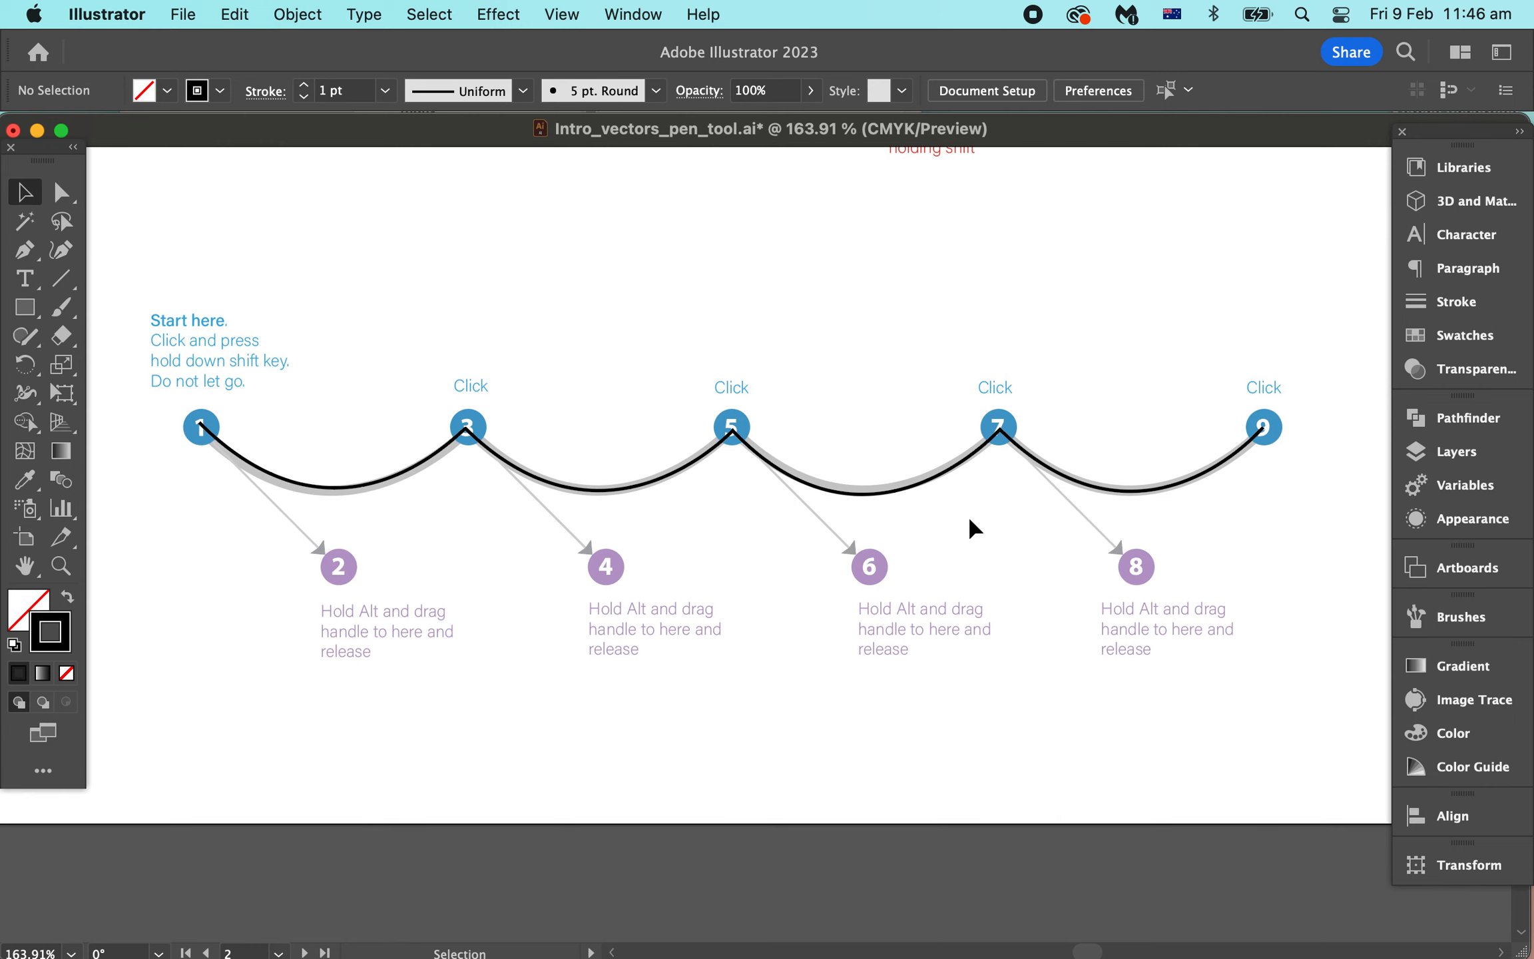
{"action": "scroll", "coordinate": [1088, 500], "scroll_direction": "up", "scroll_amount": 6}
{"action": "scroll", "coordinate": [1088, 500], "scroll_direction": "right", "scroll_amount": 3}
{"action": "scroll", "coordinate": [1086, 499], "scroll_direction": "up", "scroll_amount": 15}
{"action": "scroll", "coordinate": [1086, 499], "scroll_direction": "right", "scroll_amount": 4}
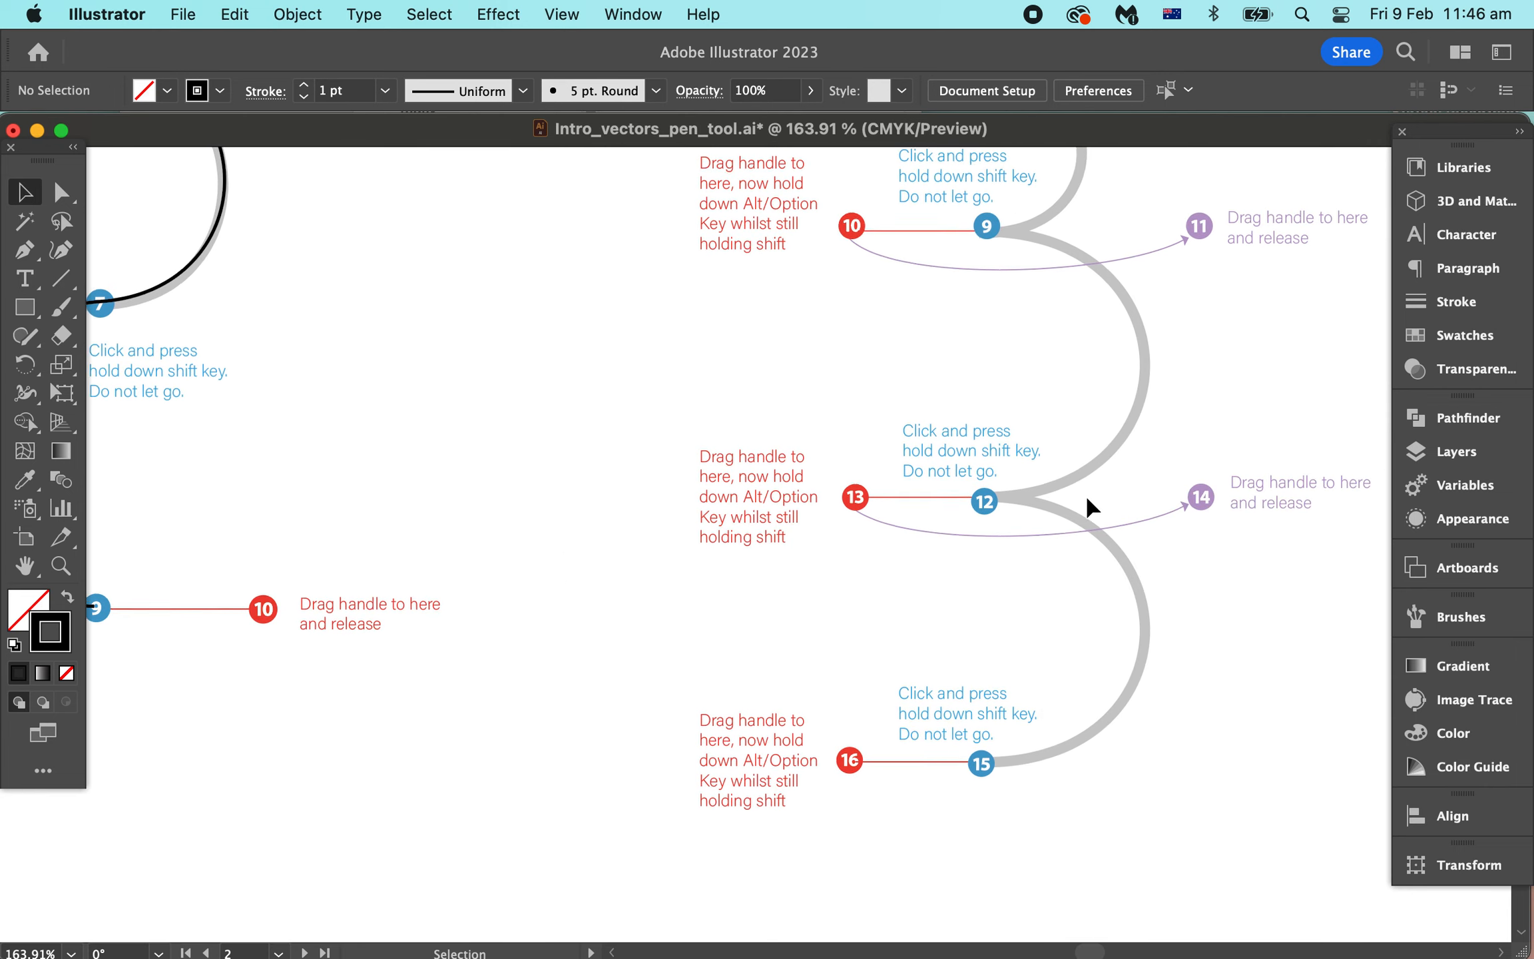
{"action": "scroll", "coordinate": [1087, 507], "scroll_direction": "up", "scroll_amount": 8}
{"action": "scroll", "coordinate": [1088, 507], "scroll_direction": "right", "scroll_amount": 1}
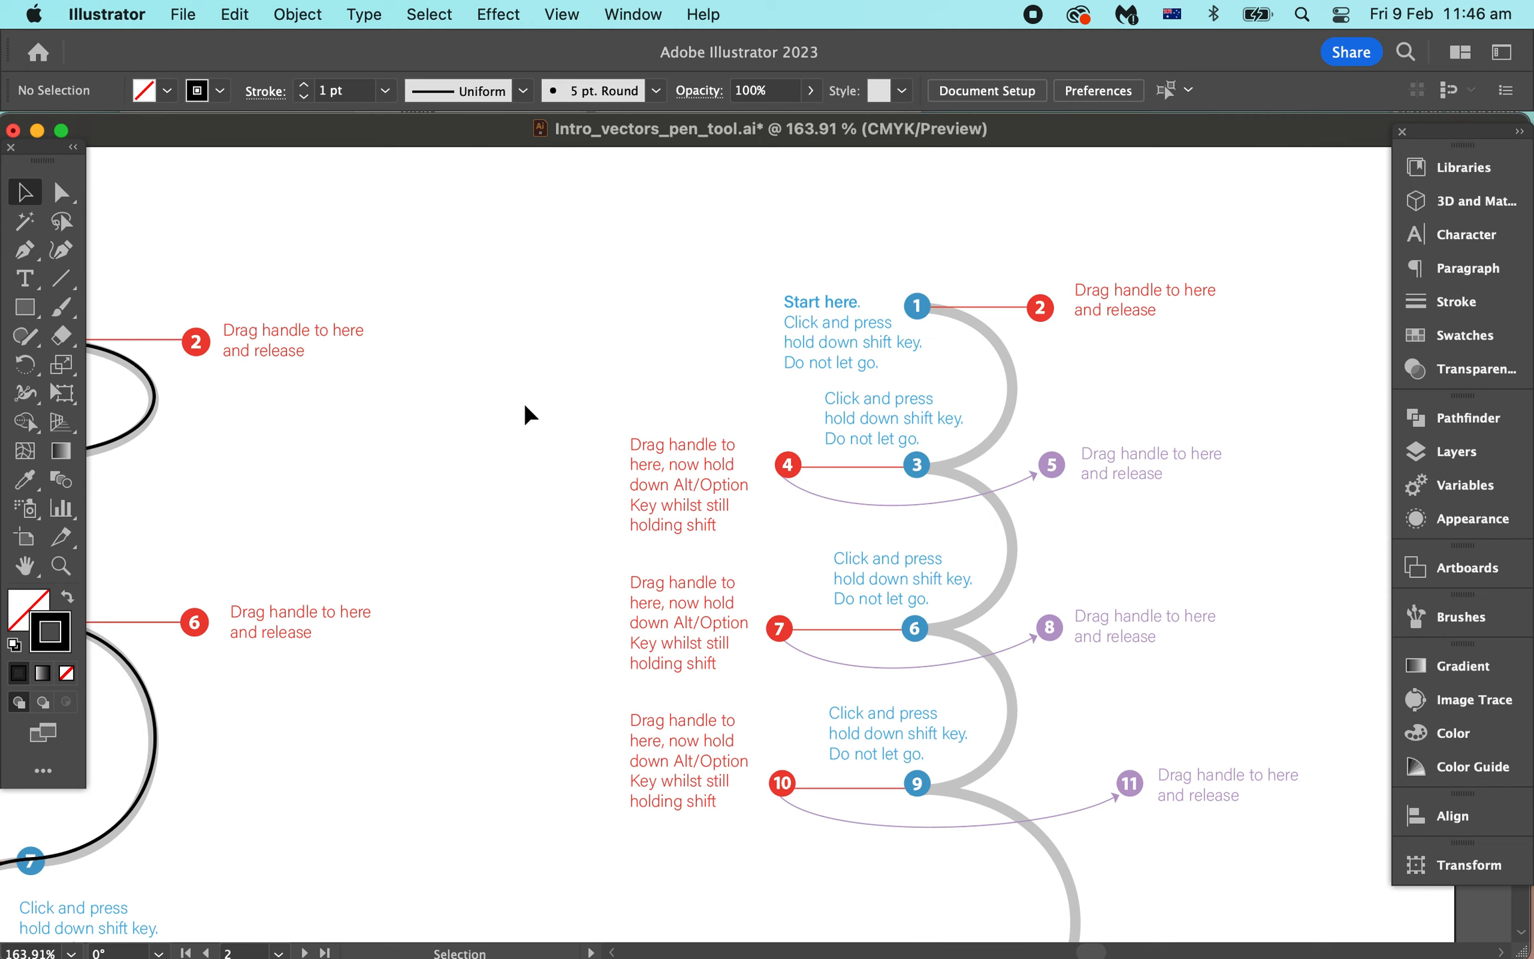
{"action": "key", "text": "p"}
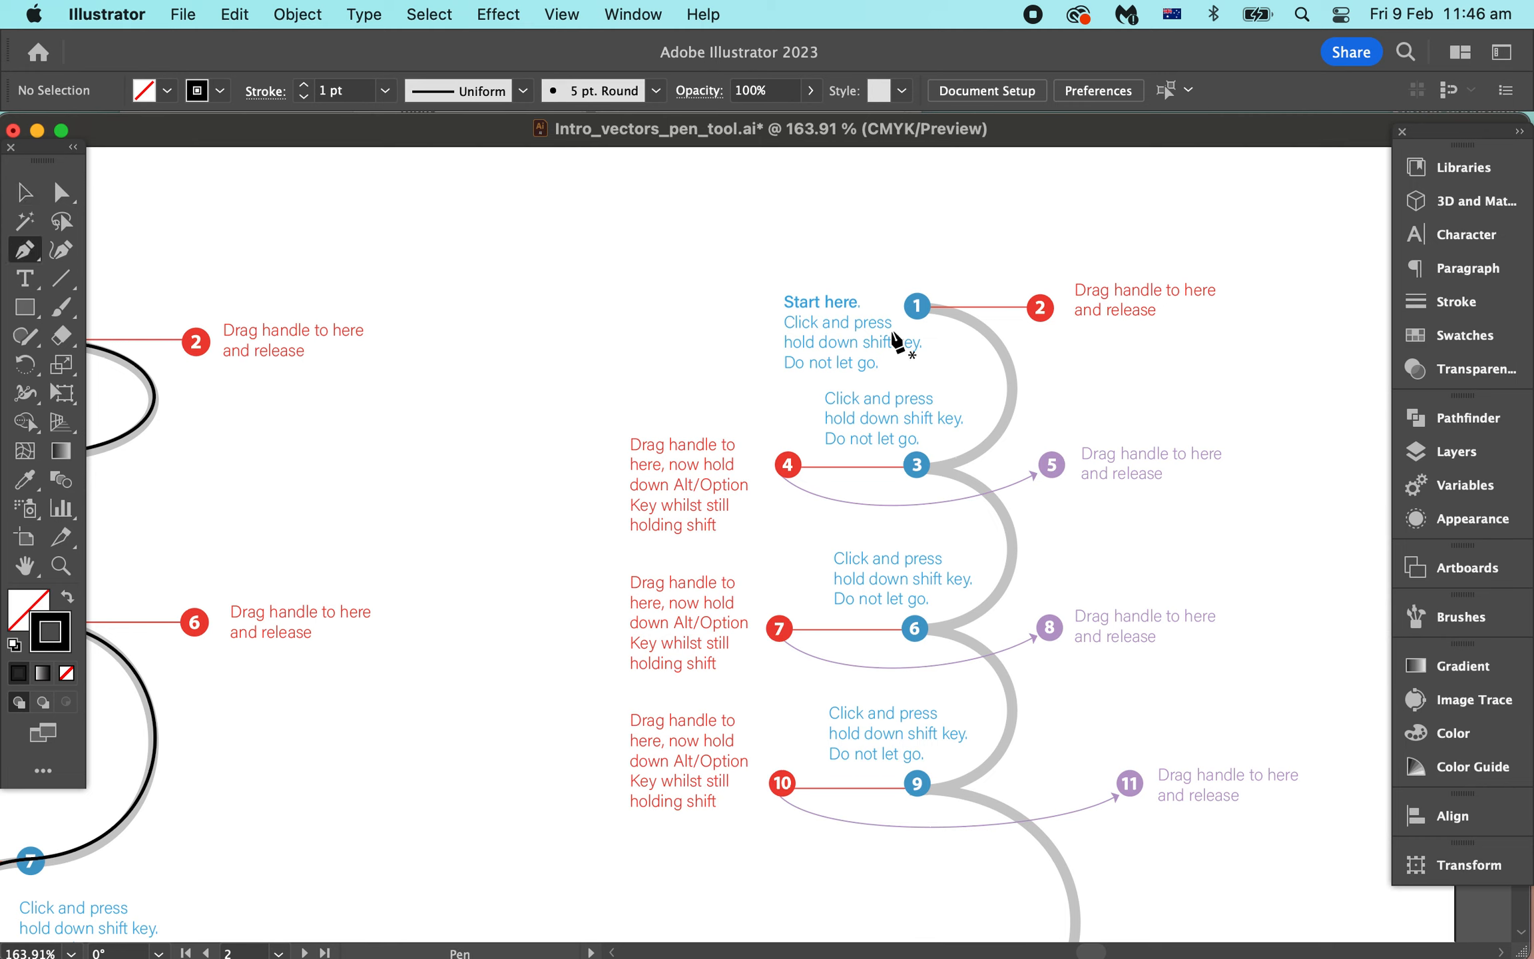
{"action": "left_click", "coordinate": [916, 308]}
{"action": "left_click_drag", "start_coordinate": [917, 309], "coordinate": [1043, 313]}
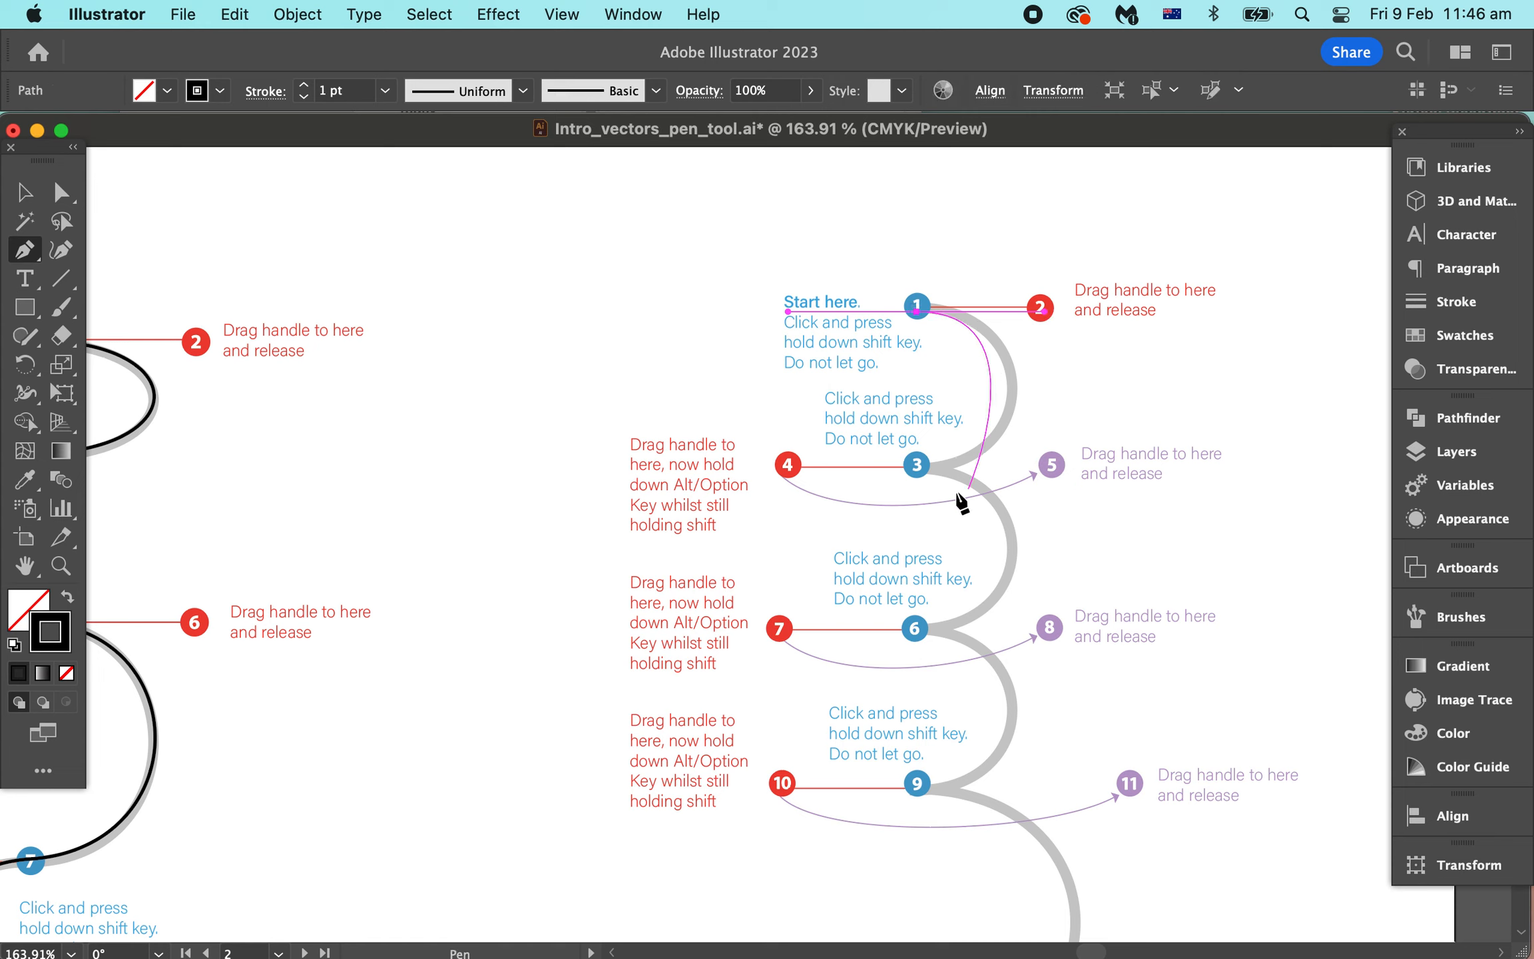
{"action": "left_click", "coordinate": [917, 466]}
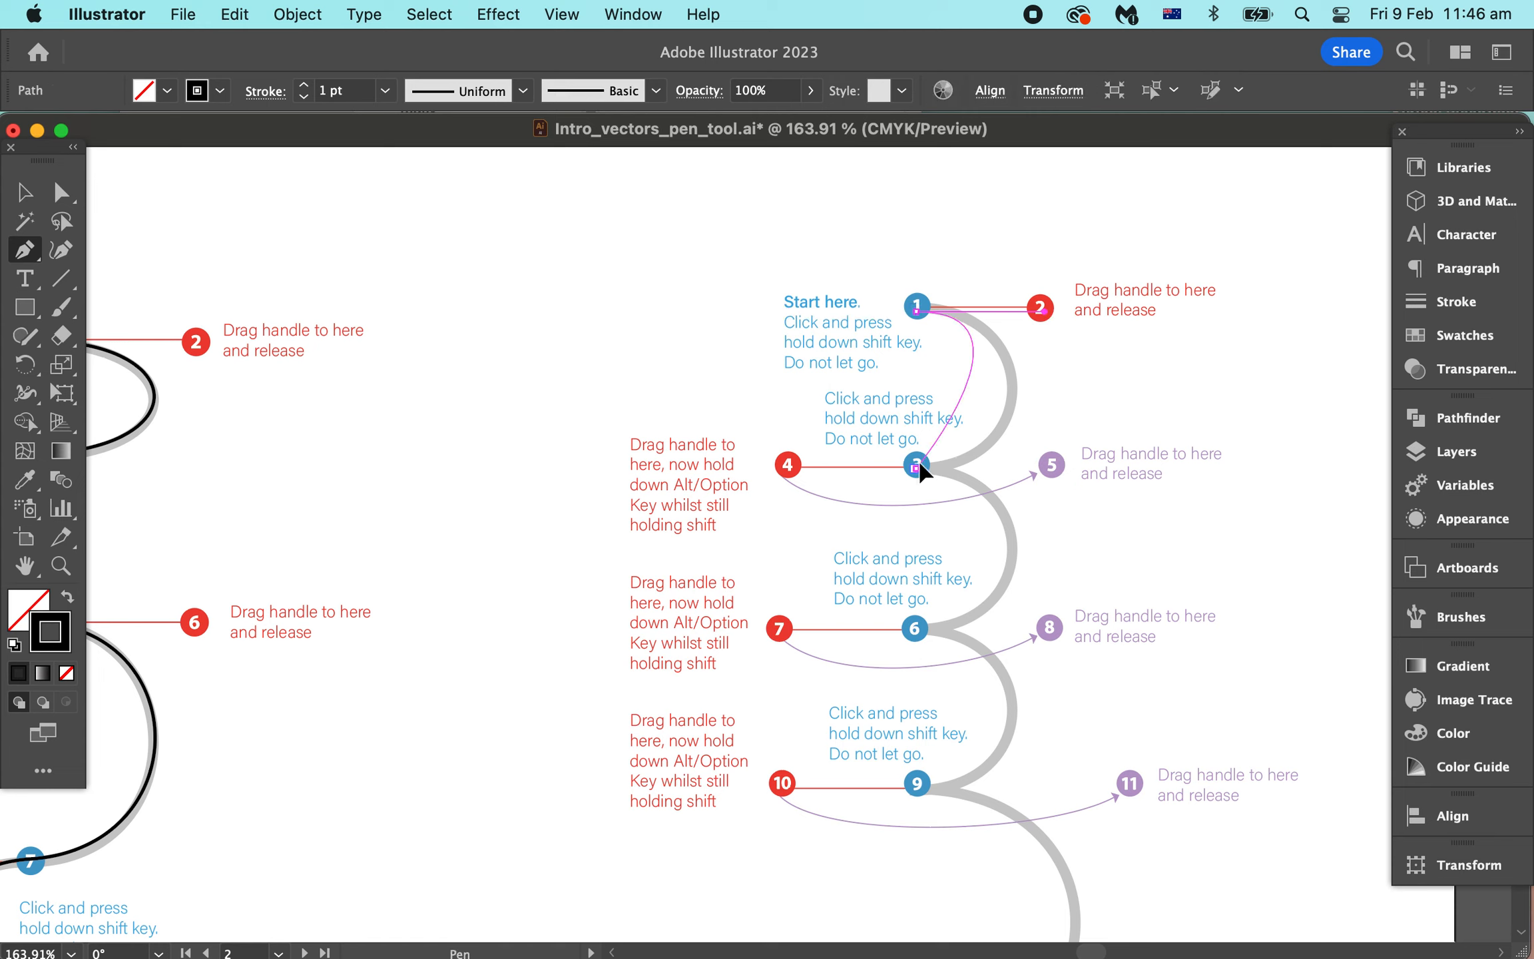
{"action": "left_click_drag", "start_coordinate": [921, 469], "coordinate": [785, 479]}
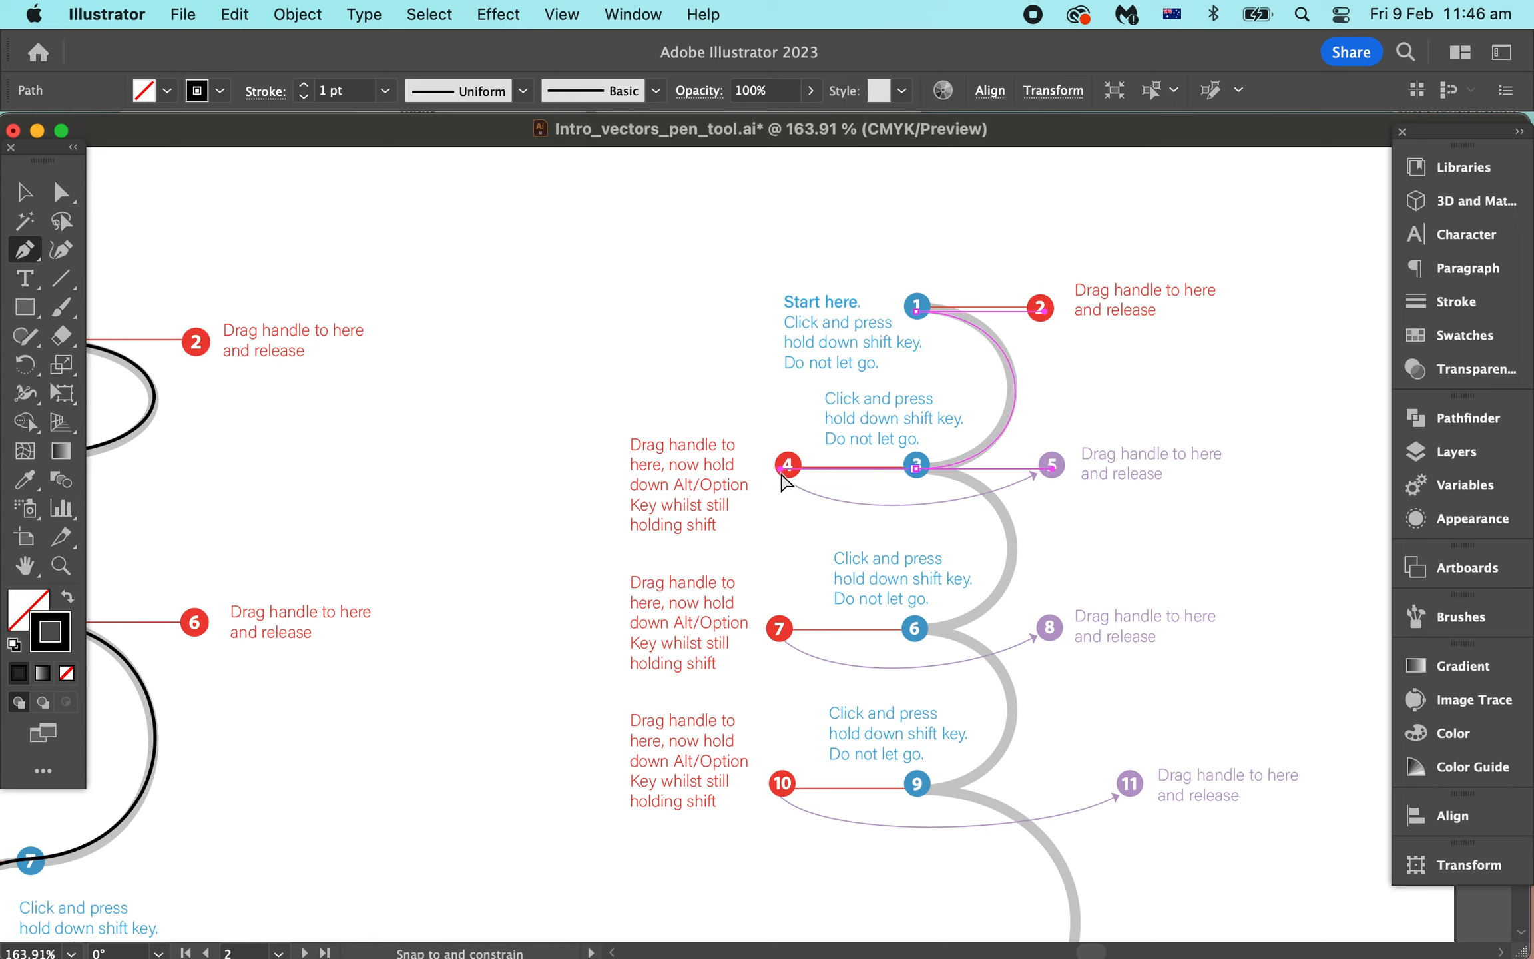
{"action": "mouse_move", "coordinate": [782, 474]}
{"action": "left_mouse_down"}
{"action": "mouse_move", "coordinate": [869, 530]}
{"action": "mouse_move", "coordinate": [918, 537]}
{"action": "mouse_move", "coordinate": [959, 533]}
{"action": "mouse_move", "coordinate": [1058, 474]}
{"action": "left_mouse_up"}
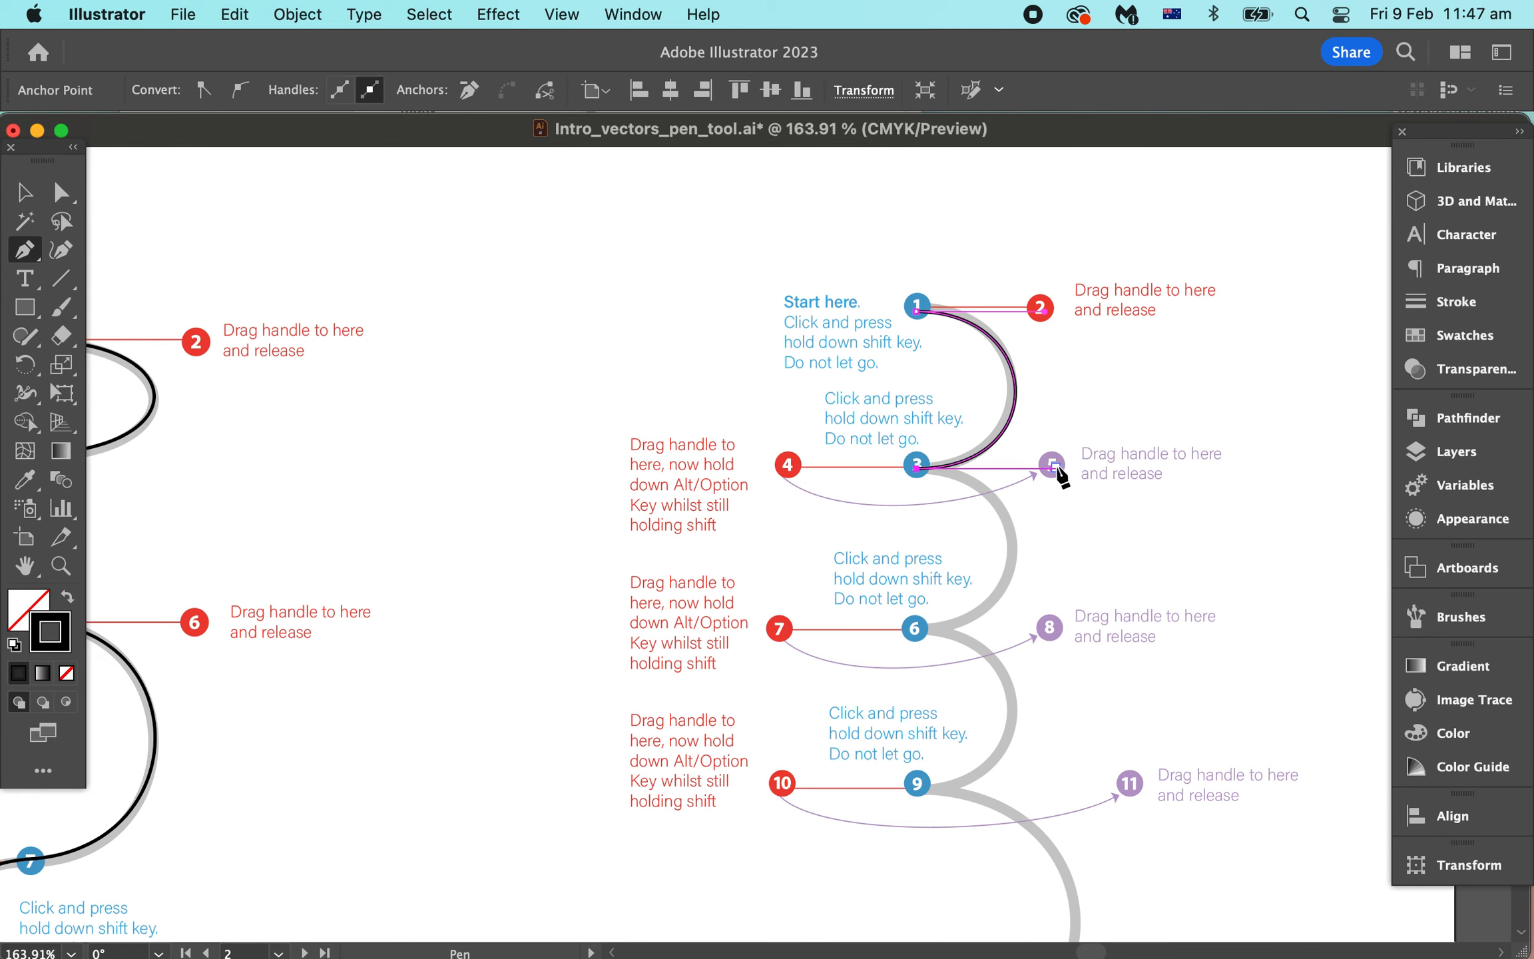
Step: Trace the next two arcs to points 6 and 9, redirecting their outgoing horizontal handles to points 8 and 11
{"action": "mouse_move", "coordinate": [915, 628]}
{"action": "left_mouse_down"}
{"action": "mouse_move", "coordinate": [776, 637]}
{"action": "mouse_move", "coordinate": [835, 695]}
{"action": "mouse_move", "coordinate": [890, 708]}
{"action": "mouse_move", "coordinate": [1027, 695]}
{"action": "mouse_move", "coordinate": [1060, 640]}
{"action": "left_mouse_up"}
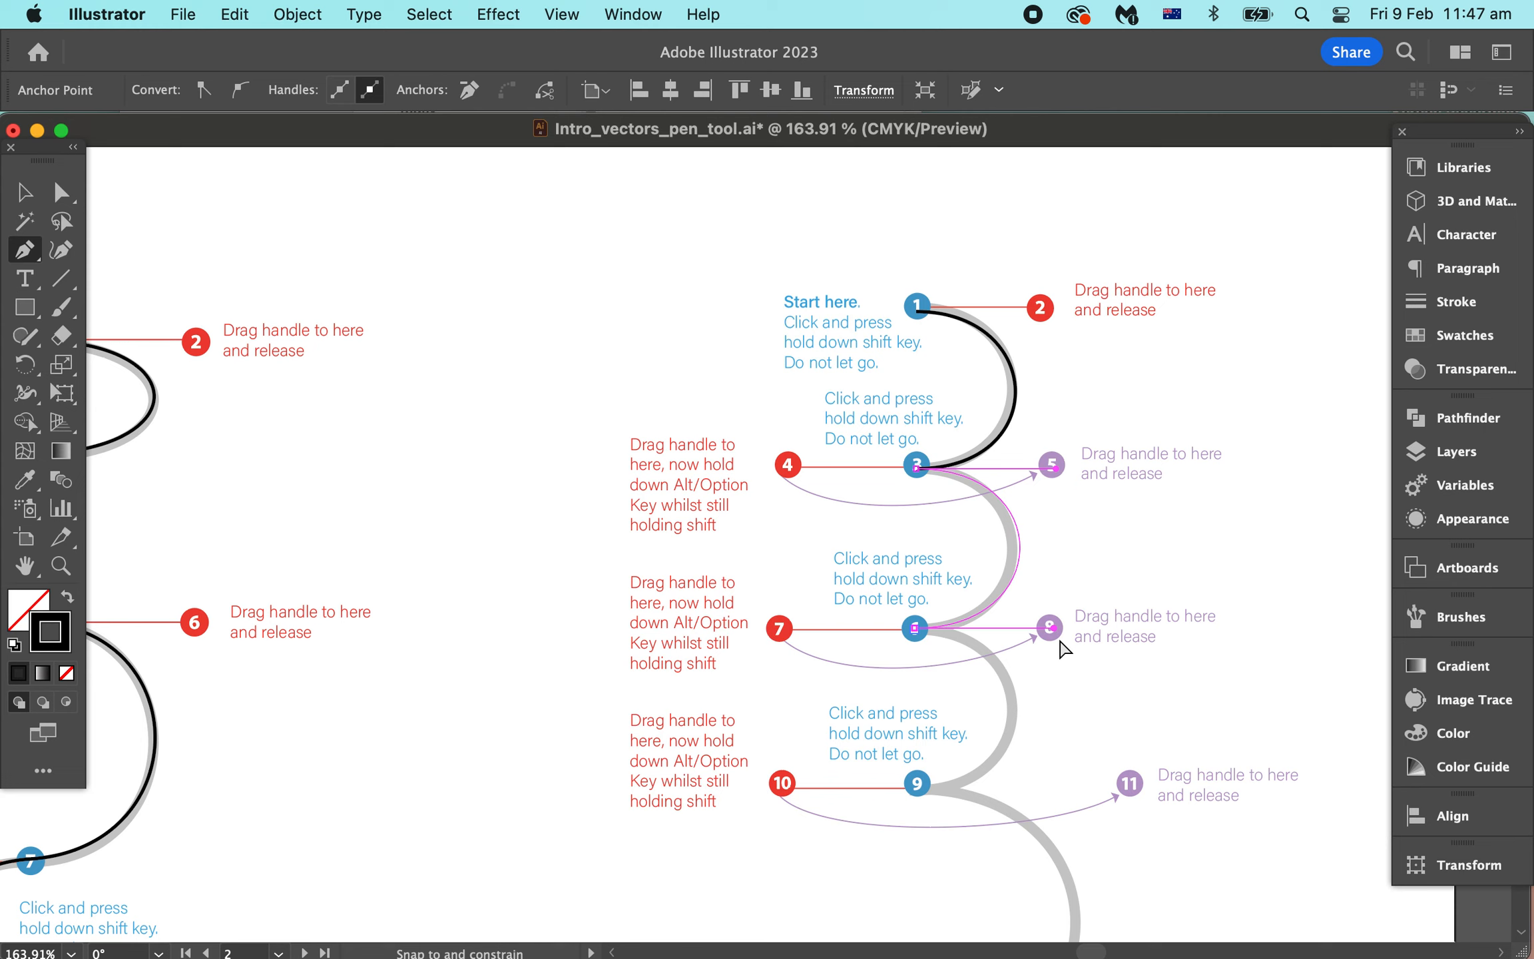
{"action": "left_click_drag", "start_coordinate": [1060, 640], "coordinate": [1060, 642]}
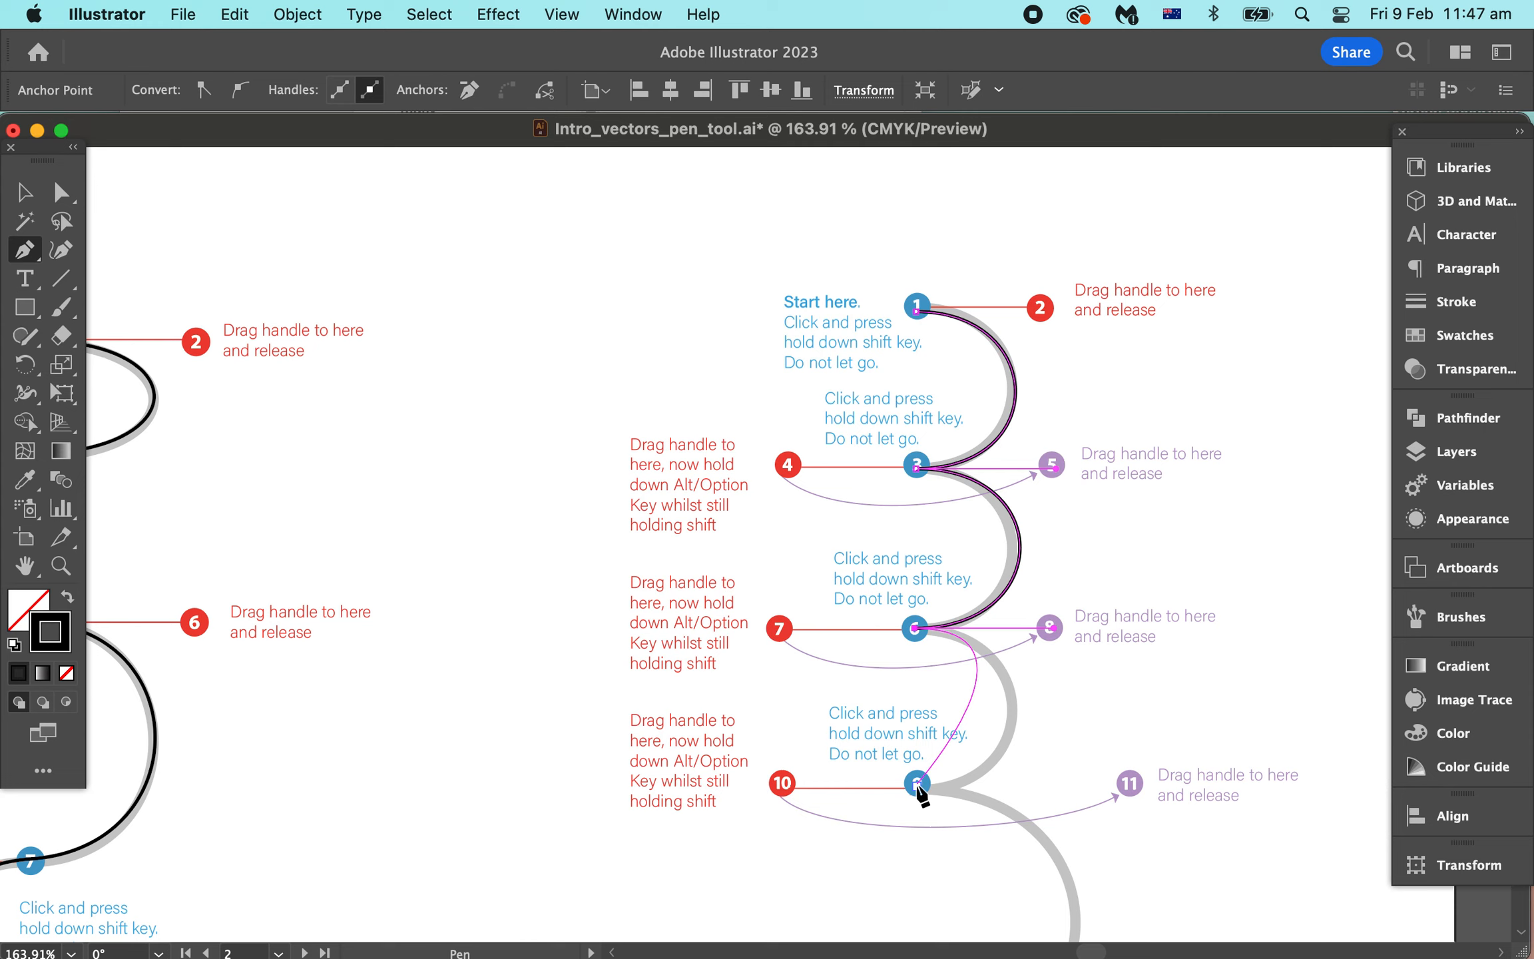
{"action": "left_click_drag", "start_coordinate": [917, 786], "coordinate": [1122, 809]}
Step: Trace the last two arcs of the vertical corner curve through point 12 to point 15, redirecting the handle at 12 to point 14
{"action": "scroll", "coordinate": [1125, 818], "scroll_direction": "down", "scroll_amount": 5}
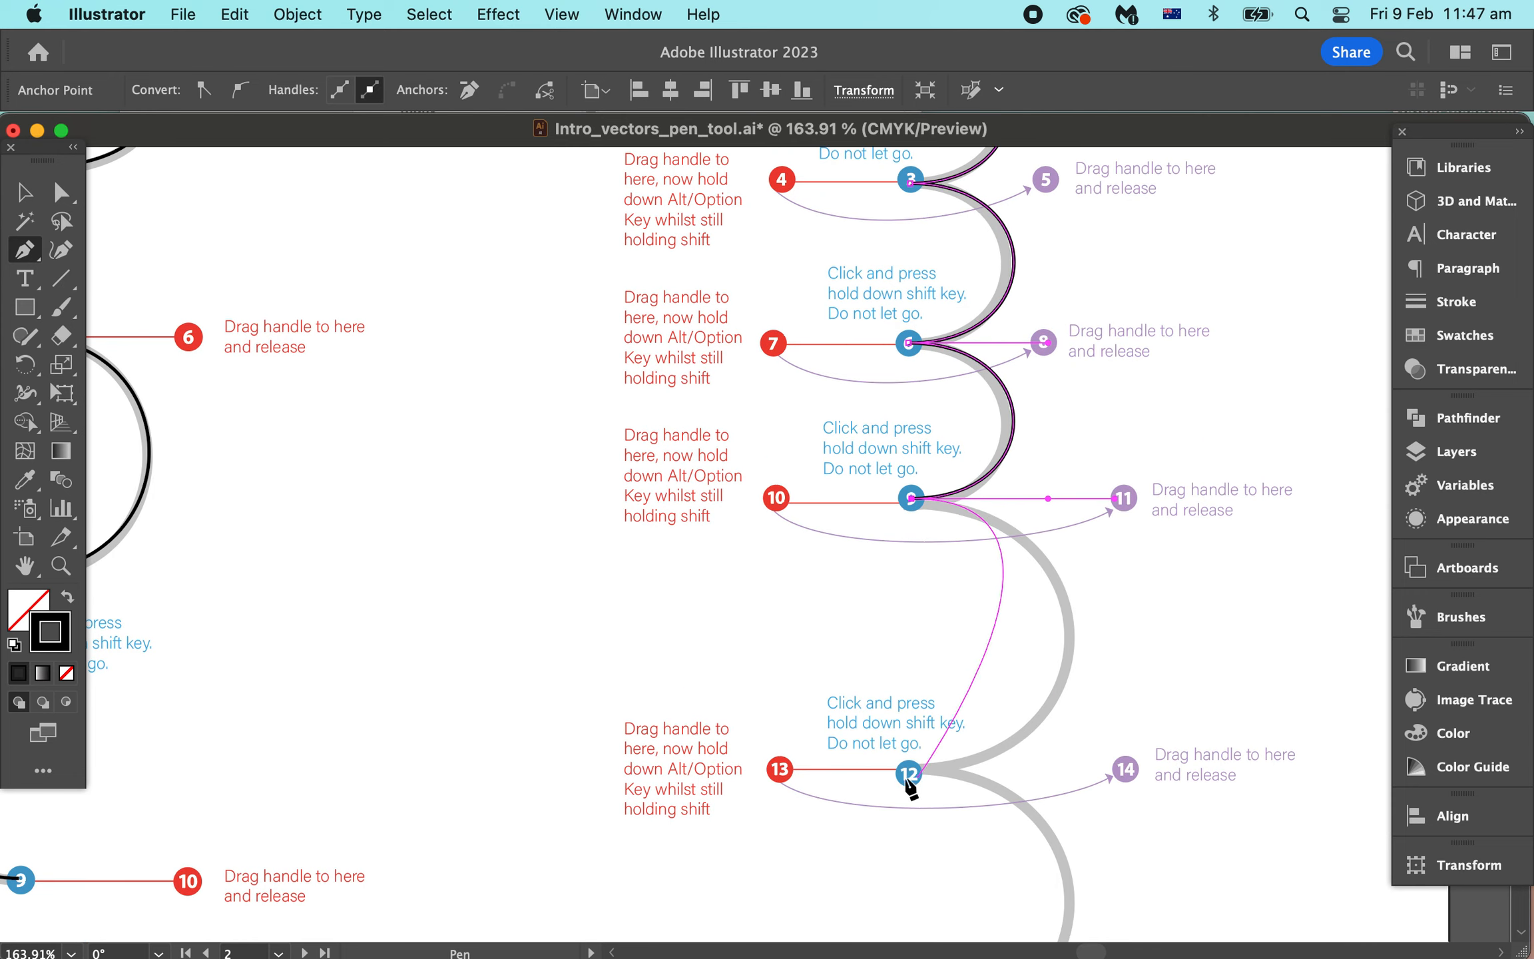
{"action": "left_click_drag", "start_coordinate": [774, 781], "coordinate": [773, 779]}
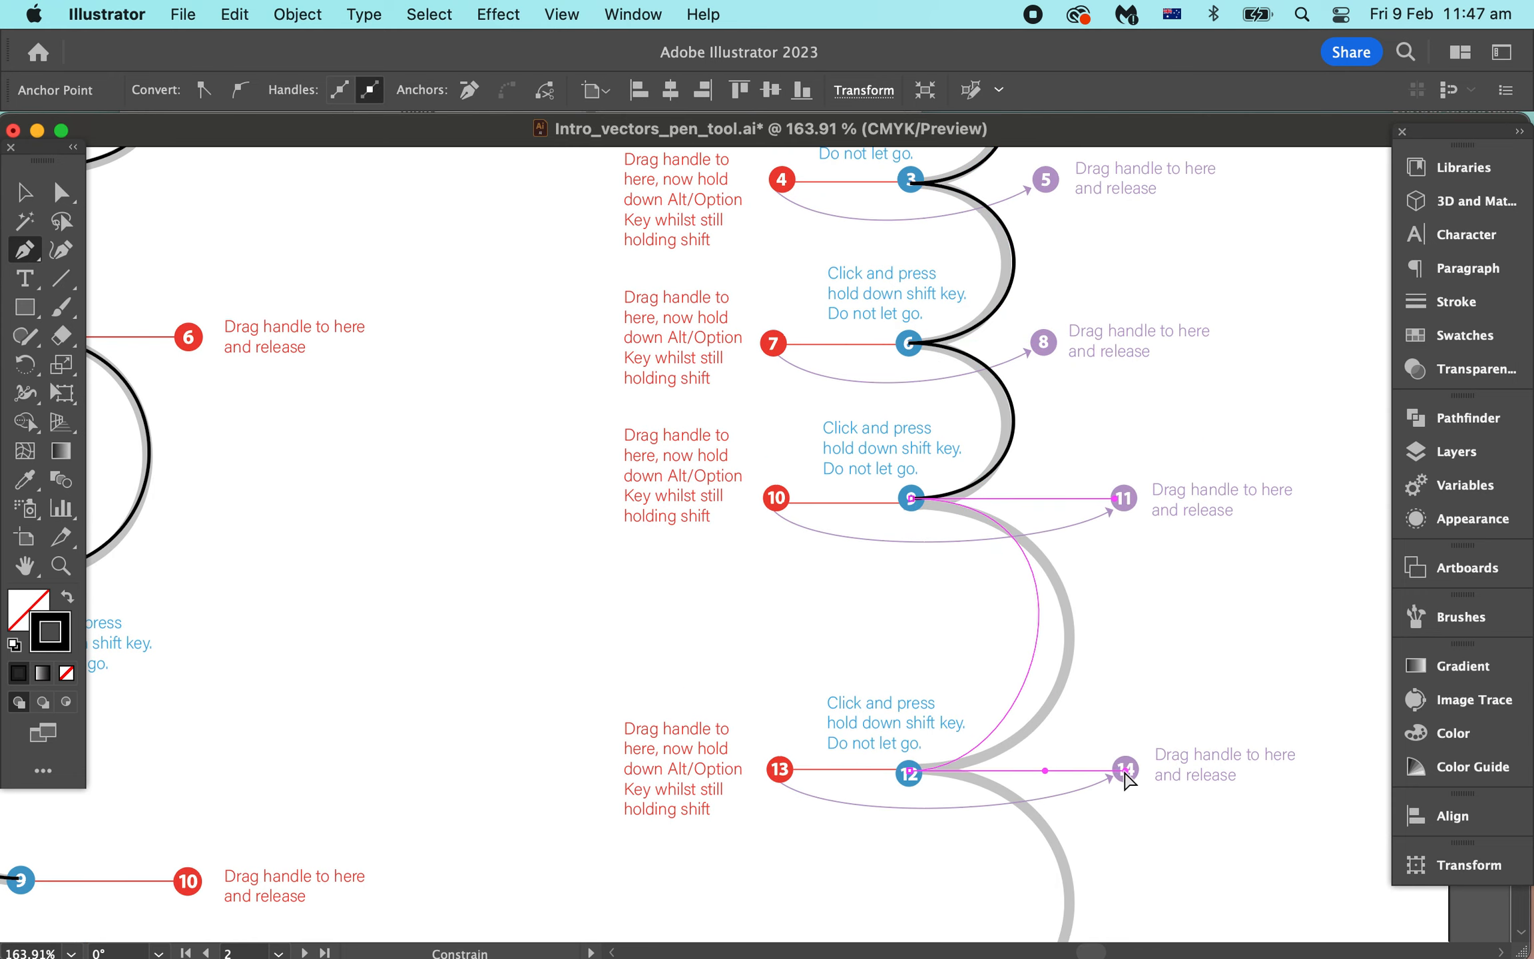
{"action": "scroll", "coordinate": [1109, 832], "scroll_direction": "down", "scroll_amount": 5}
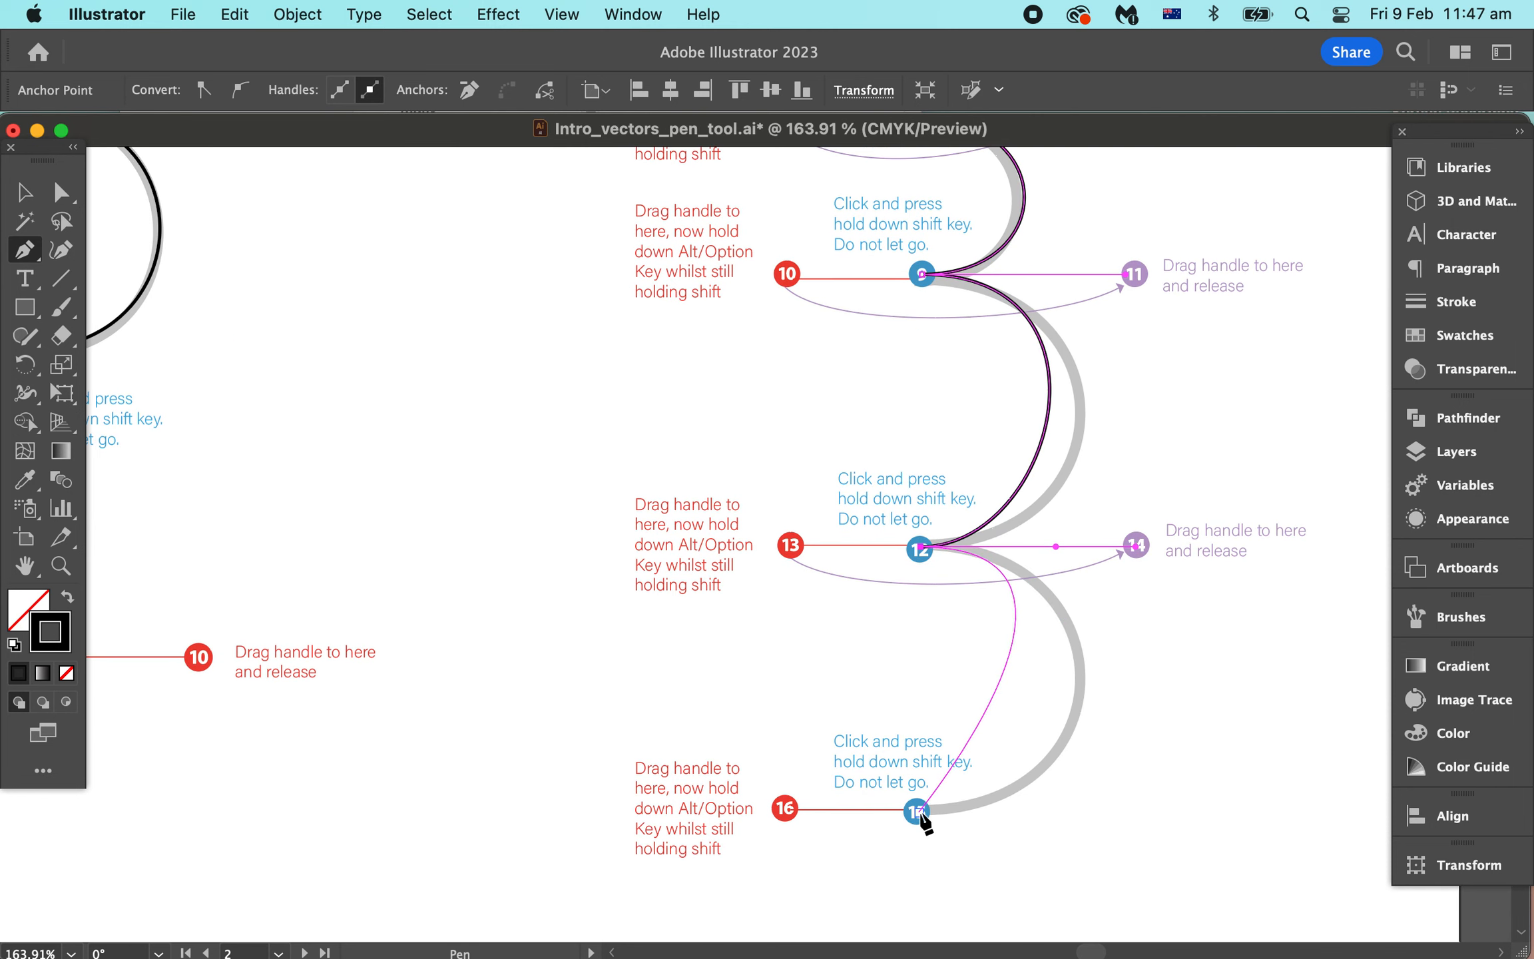
{"action": "left_click_drag", "start_coordinate": [921, 813], "coordinate": [1068, 900]}
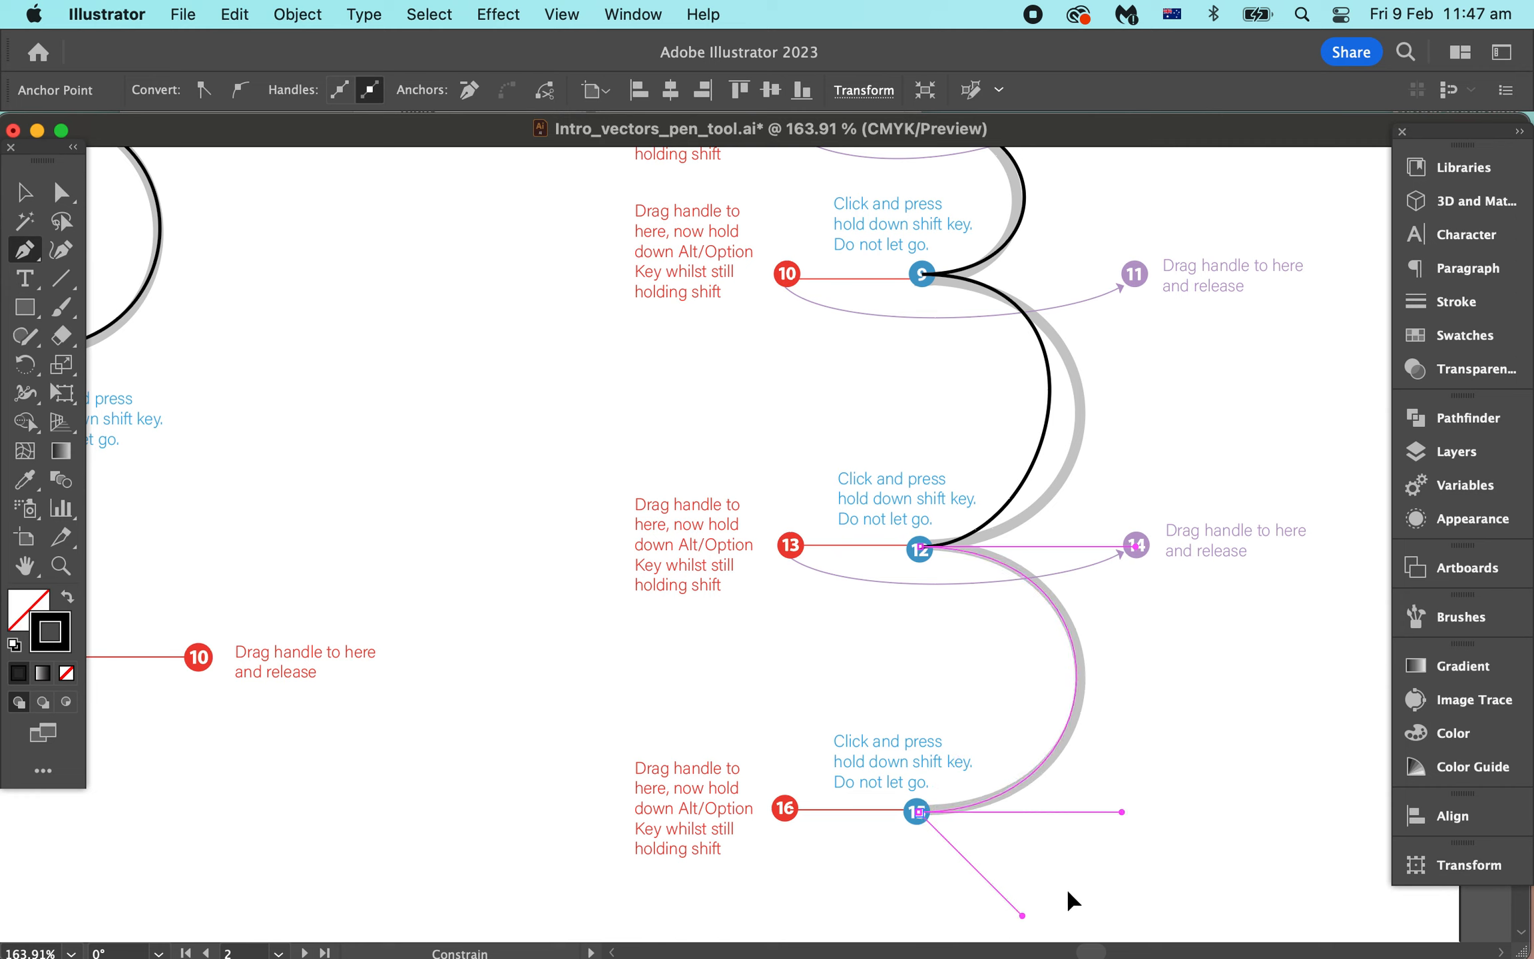
{"action": "left_click_drag", "start_coordinate": [1118, 840], "coordinate": [1116, 845]}
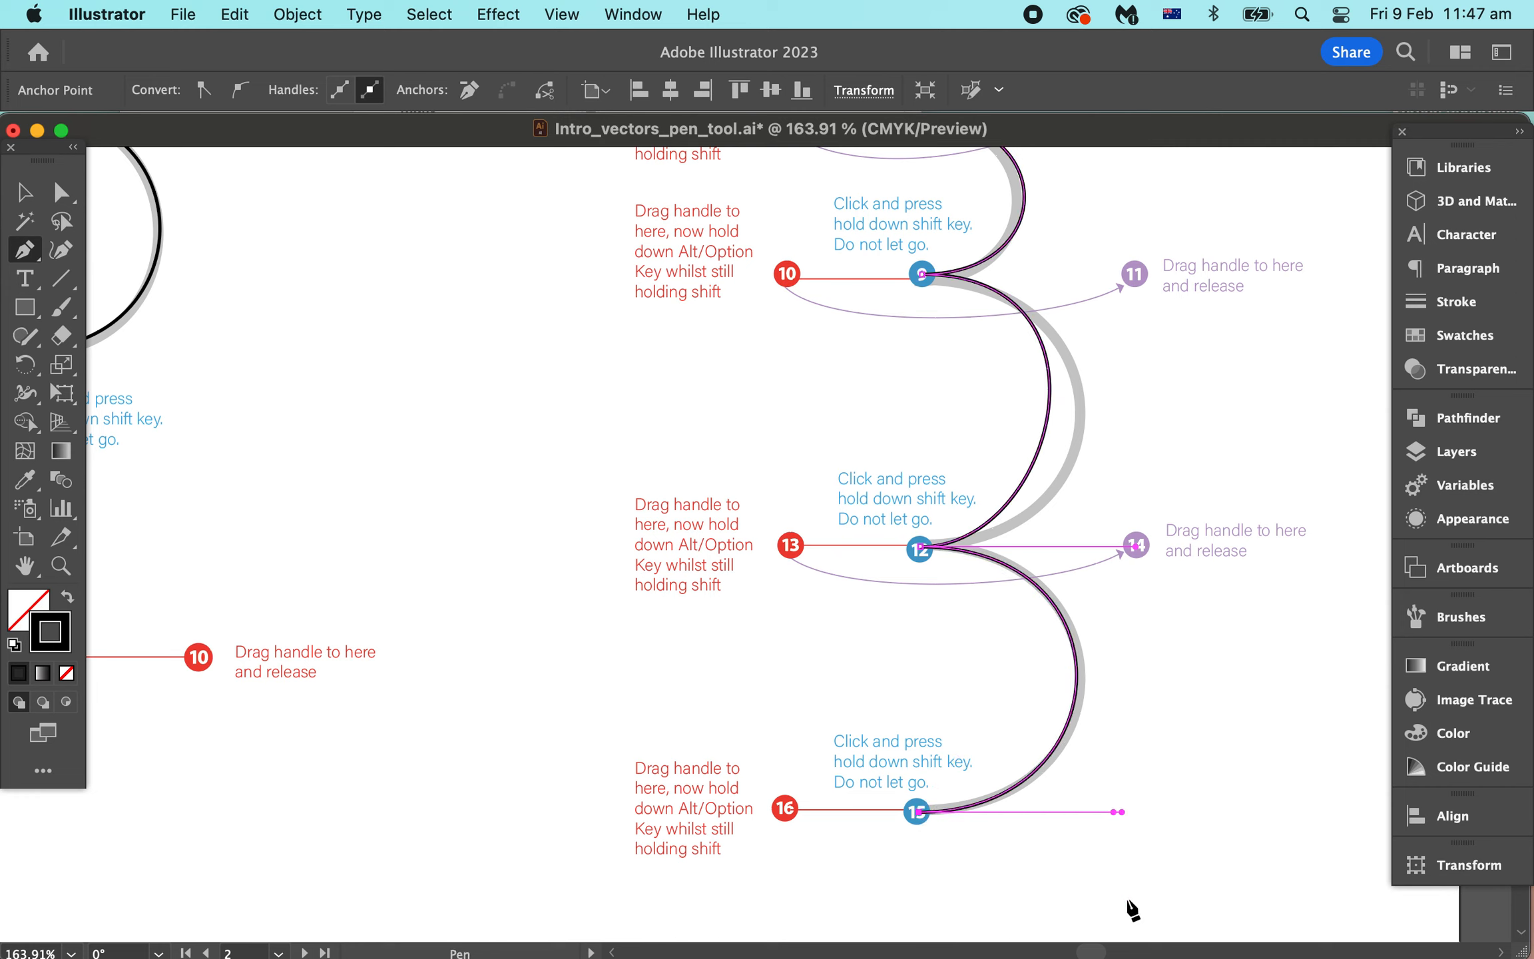
{"action": "scroll", "coordinate": [1132, 909], "scroll_direction": "down", "scroll_amount": 5}
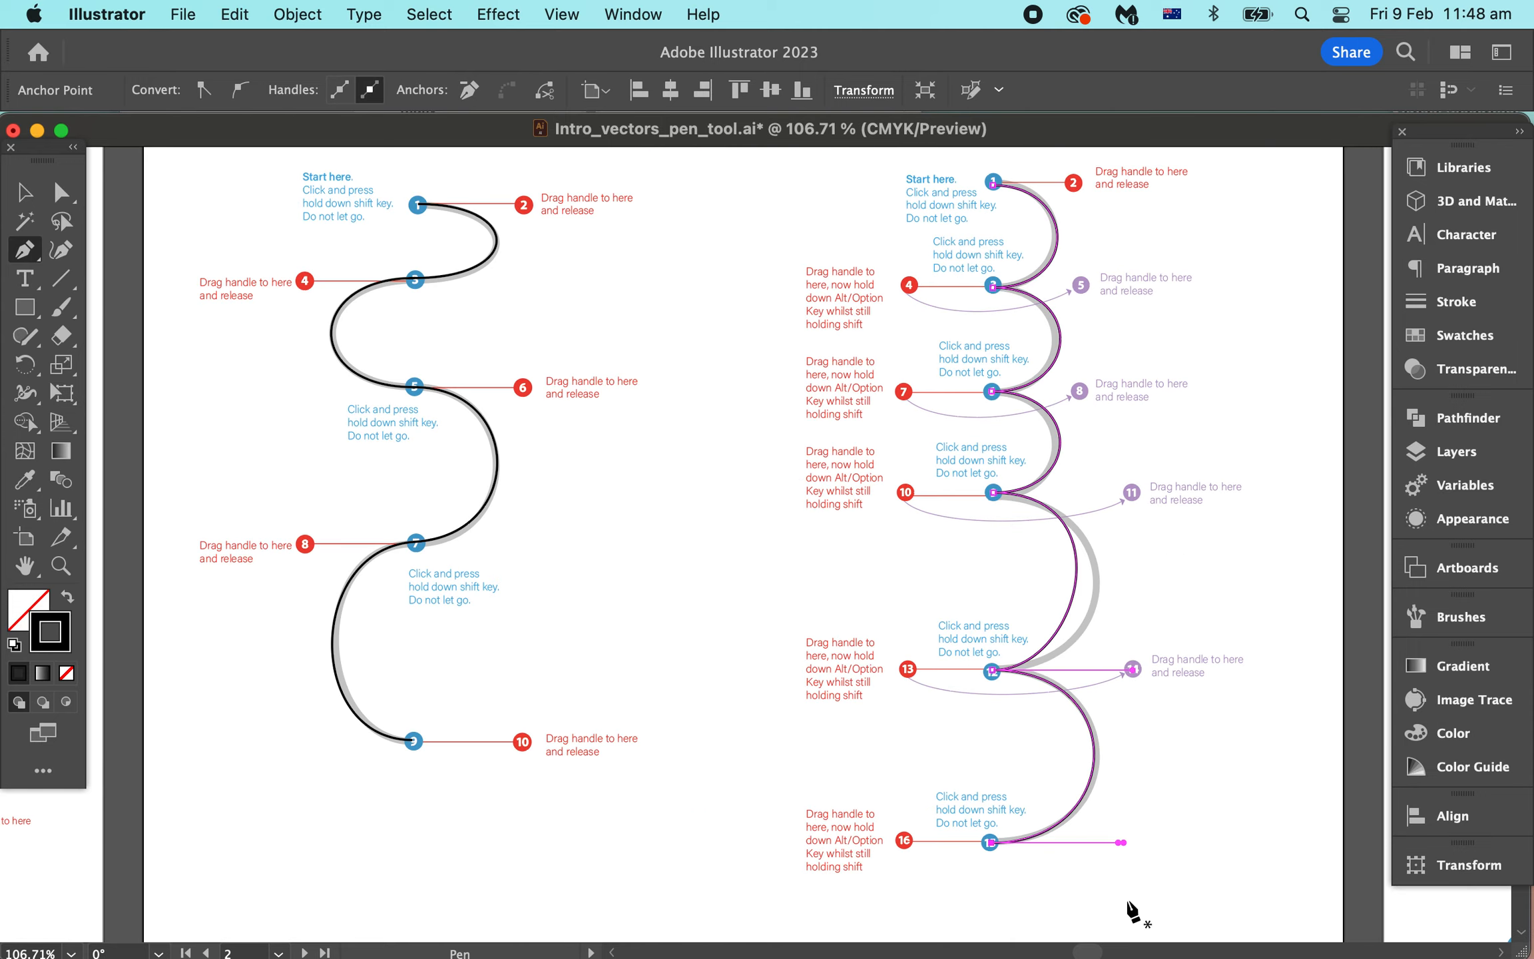
{"action": "scroll", "coordinate": [1132, 909], "scroll_direction": "down", "scroll_amount": 4}
{"action": "scroll", "coordinate": [1132, 909], "scroll_direction": "down", "scroll_amount": 2}
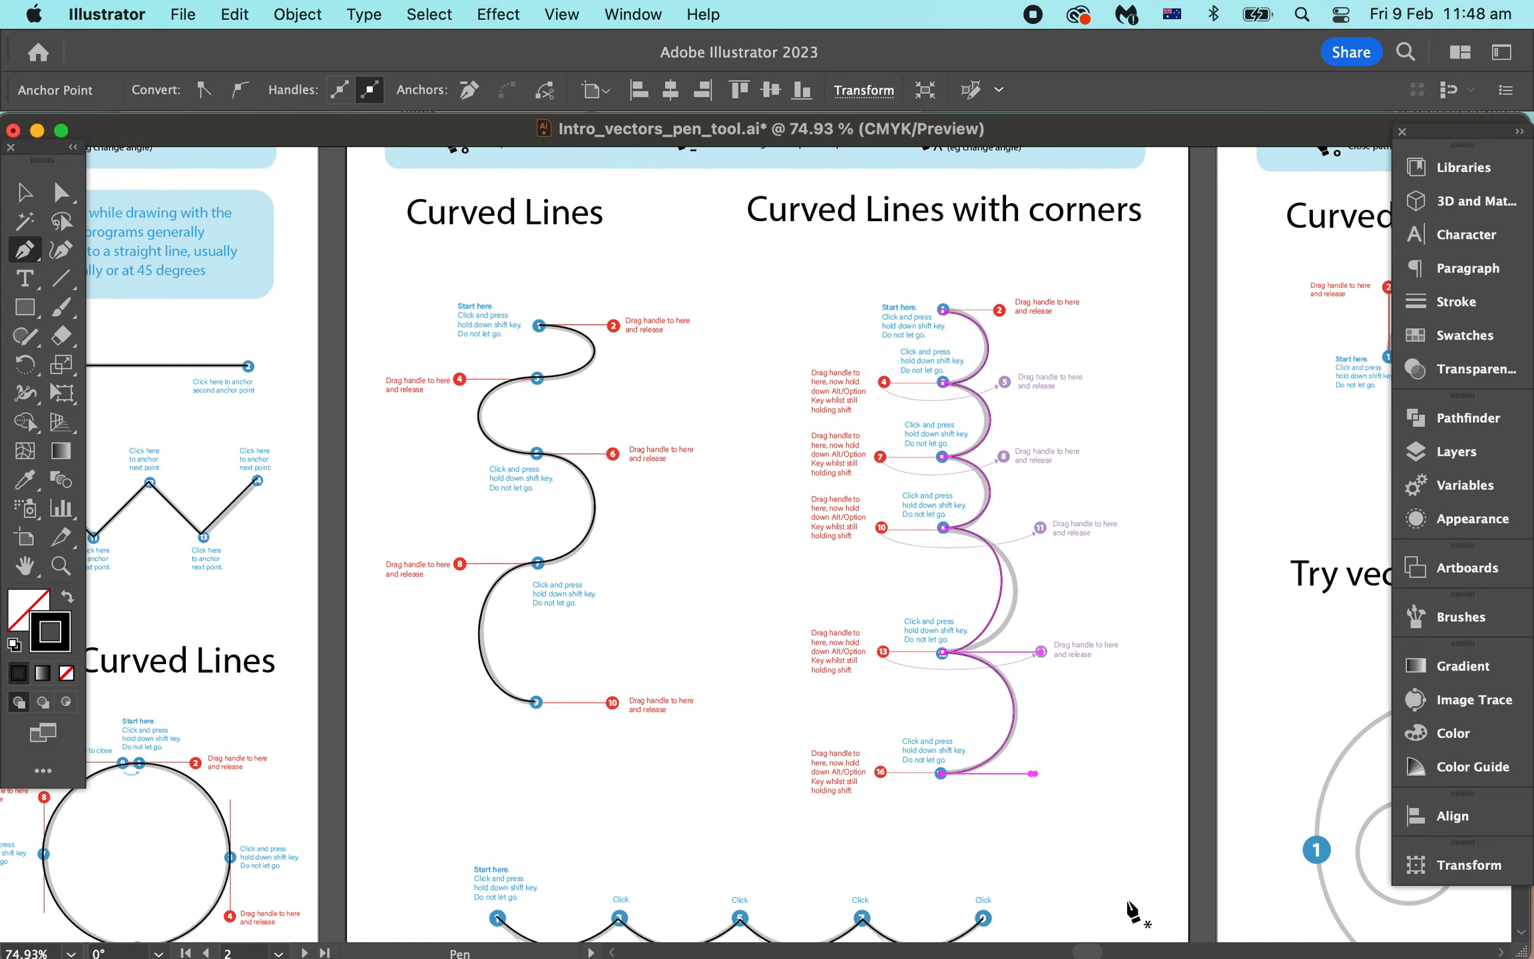